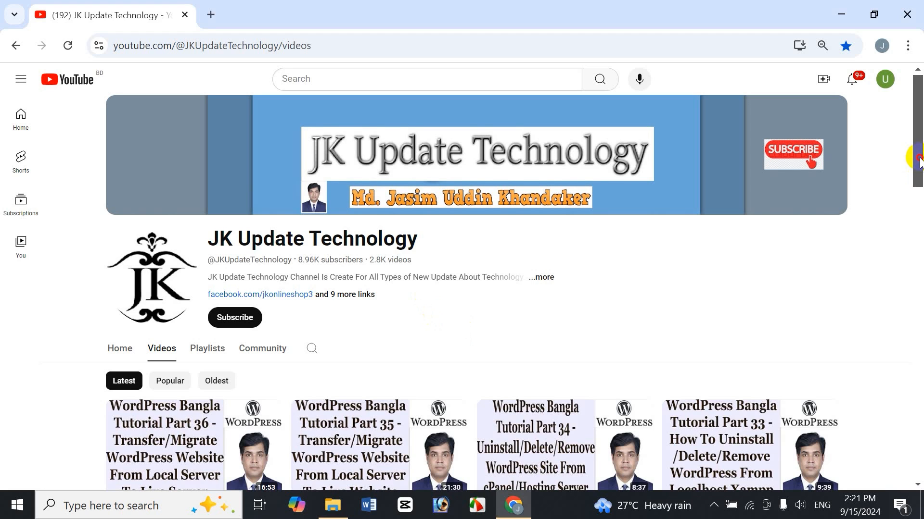
# - Scroll down the YouTube channel's page and switch to its Playlists tab
pyautogui.moveTo(917, 155); pyautogui.dragTo(919, 195)
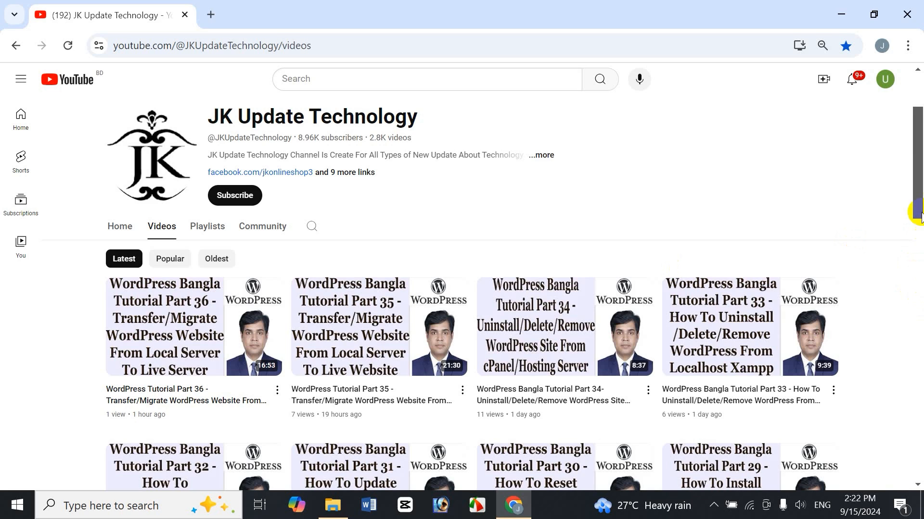
pyautogui.moveTo(914, 183); pyautogui.dragTo(919, 232)
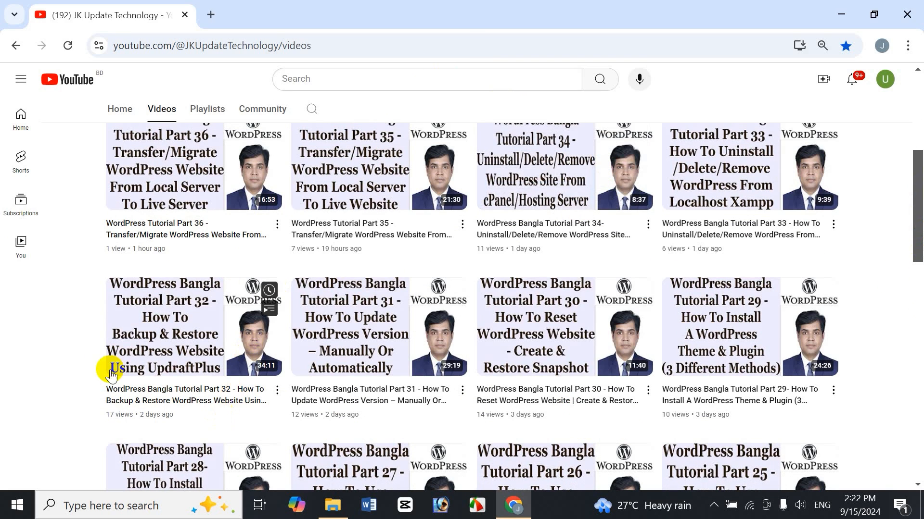
pyautogui.moveTo(919, 232); pyautogui.dragTo(919, 285)
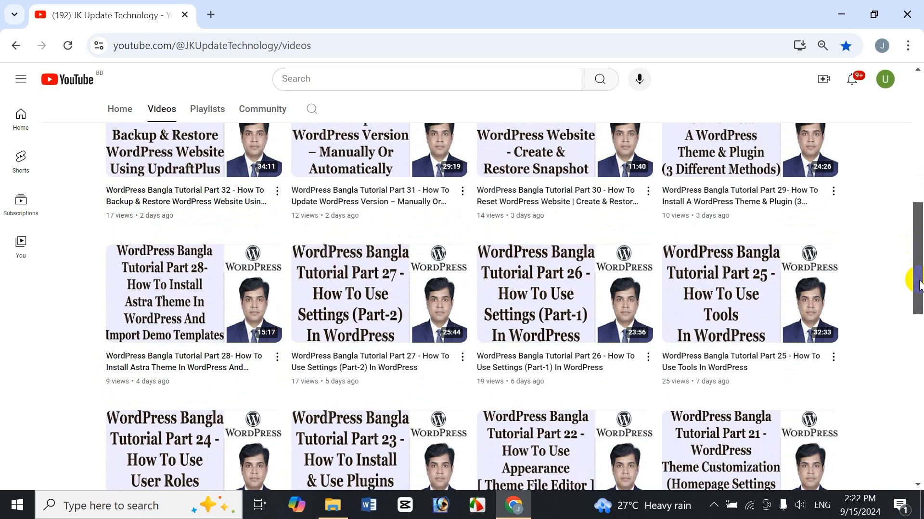
pyautogui.moveTo(919, 269); pyautogui.dragTo(919, 133)
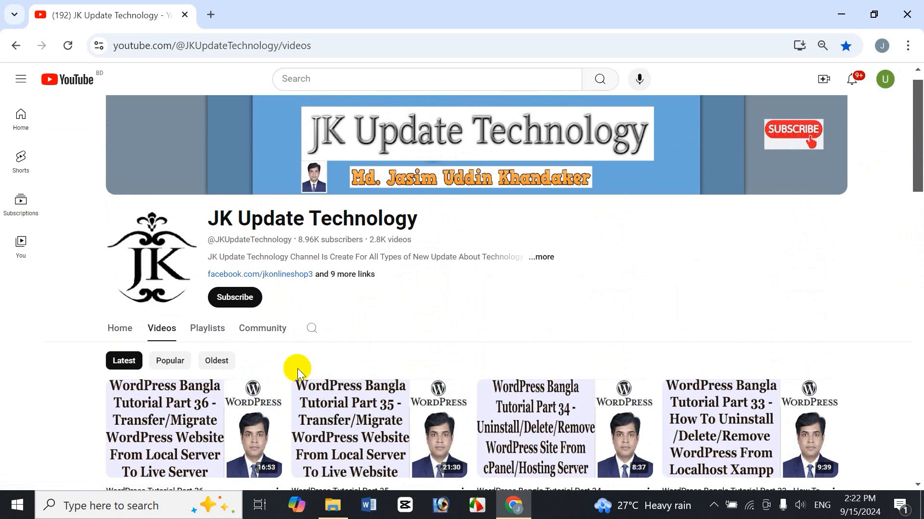
pyautogui.click(213, 331)
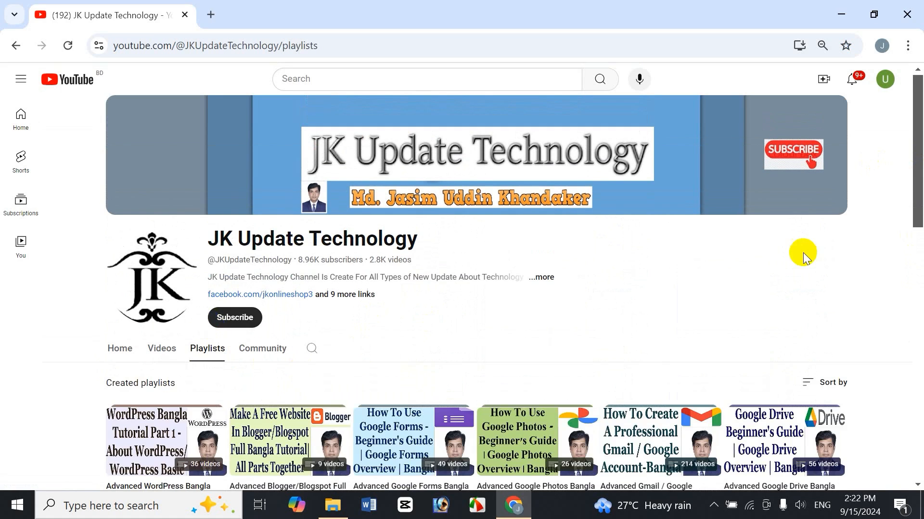
# - Scroll through the playlists, go back to the Videos list, and open a new tab
pyautogui.scroll(-3, 388, 238)
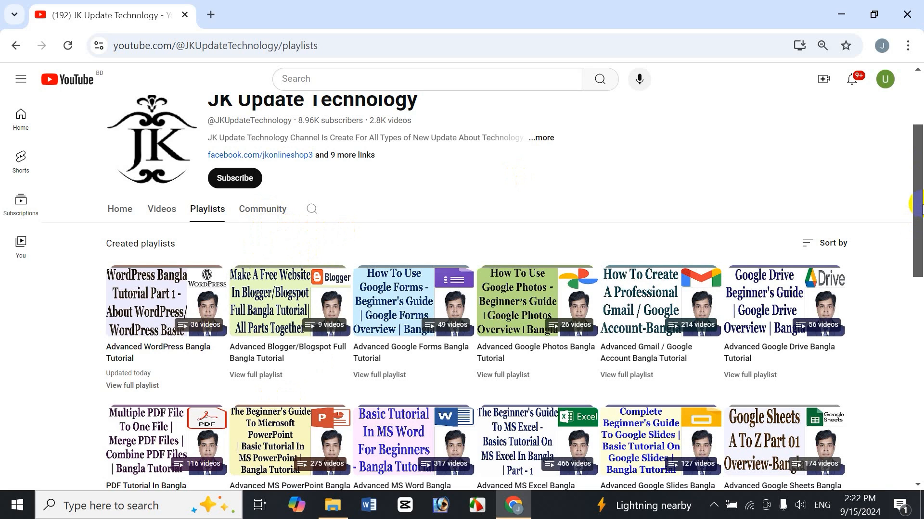
pyautogui.moveTo(919, 214); pyautogui.dragTo(920, 271)
pyautogui.scroll(-8, 919, 271)
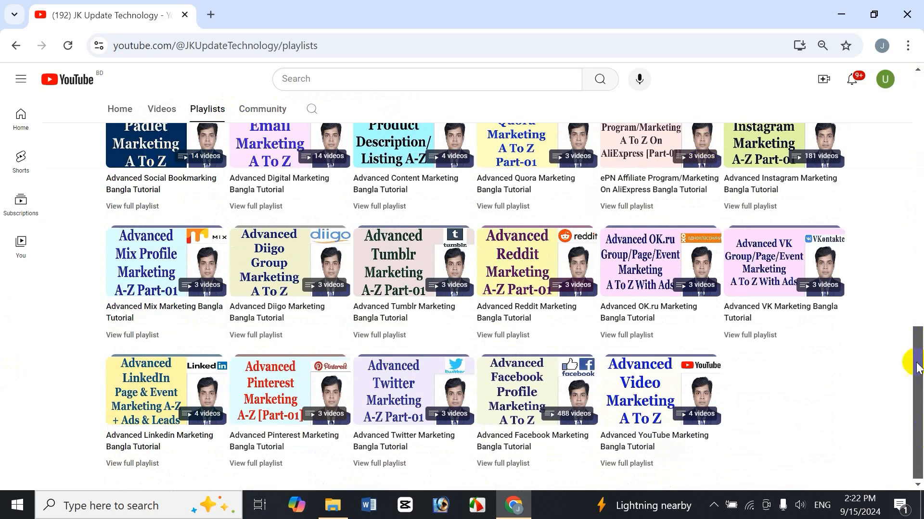
pyautogui.moveTo(920, 380); pyautogui.dragTo(443, 144)
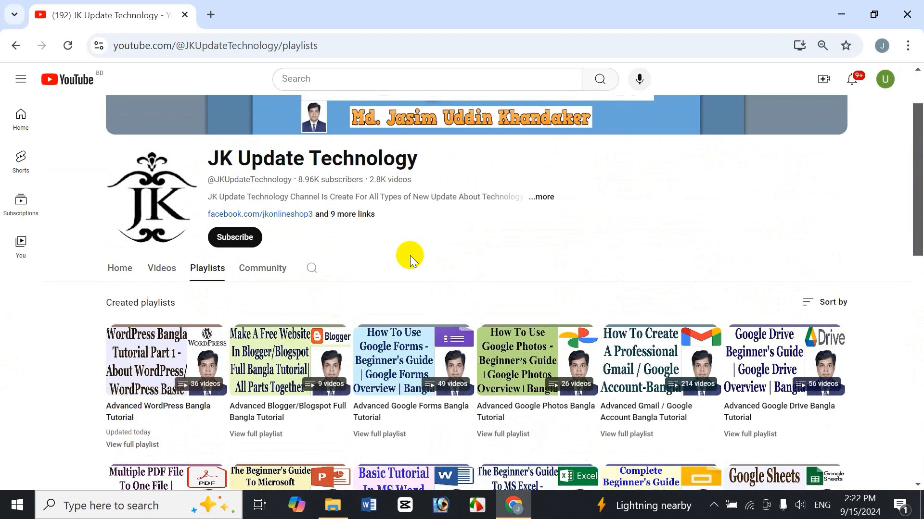
pyautogui.click(169, 273)
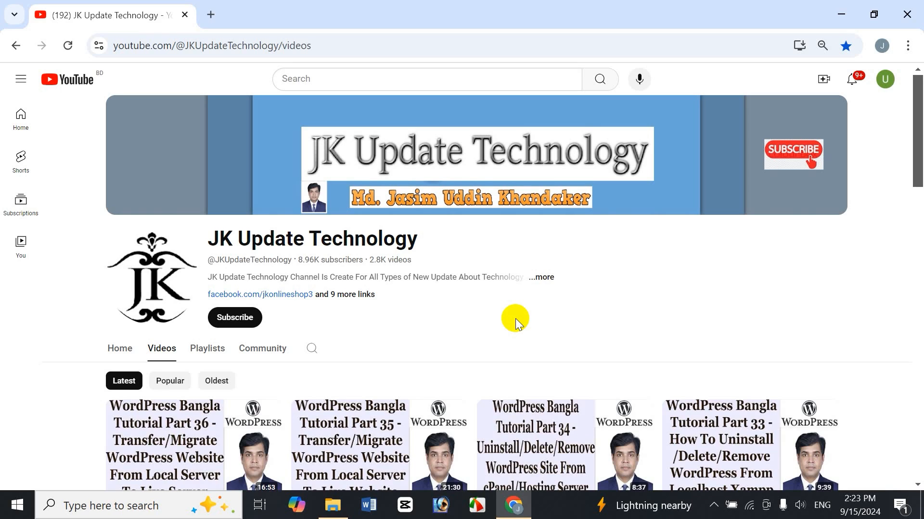
pyautogui.click(212, 15)
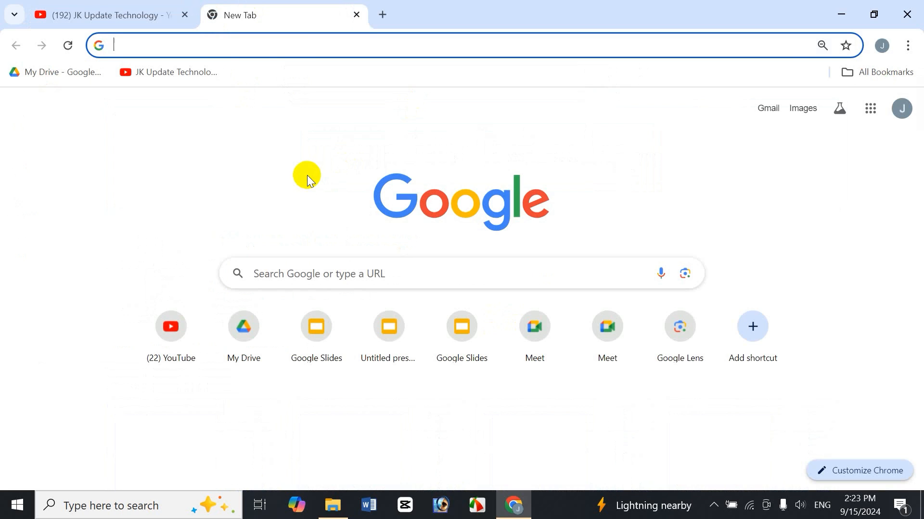
# - Load hbonline.xyz and scroll its homepage showing the T-Shirt and Hello world! posts
pyautogui.write('hbonline.xyz')
pyautogui.press('Right')
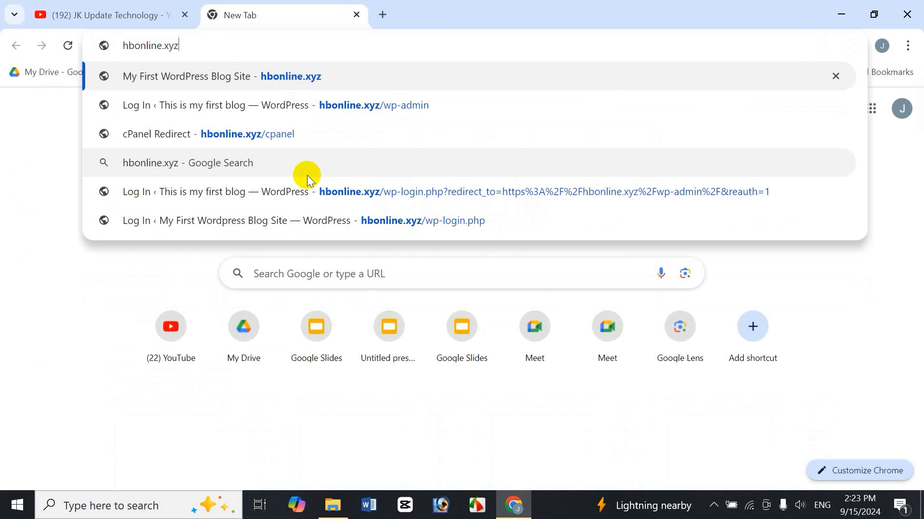
pyautogui.press('Return')
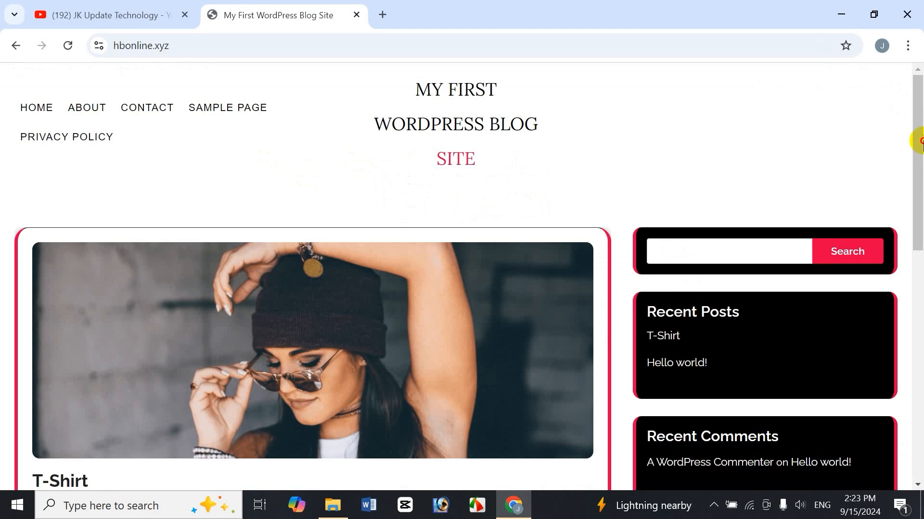
pyautogui.moveTo(918, 141); pyautogui.dragTo(918, 190)
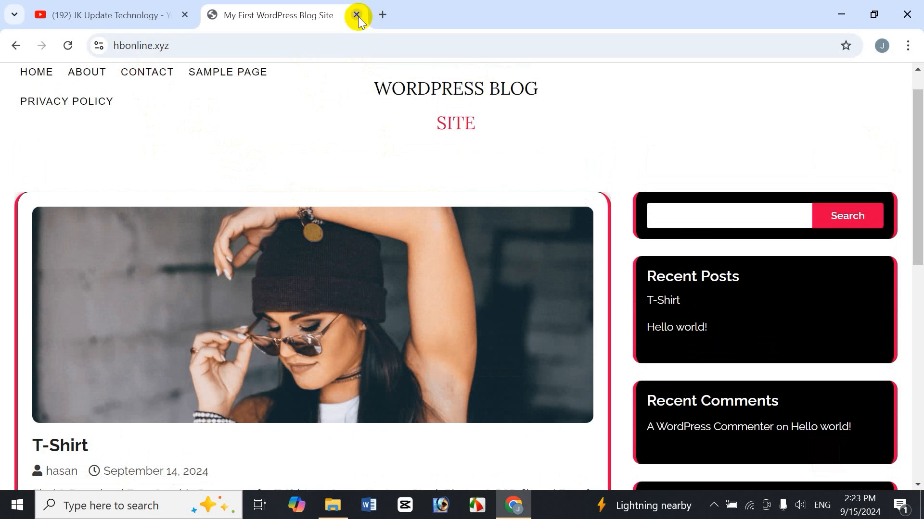
# - Open hbonline.xyz/wp-admin in another new tab to reach the WordPress login page
pyautogui.click(381, 15)
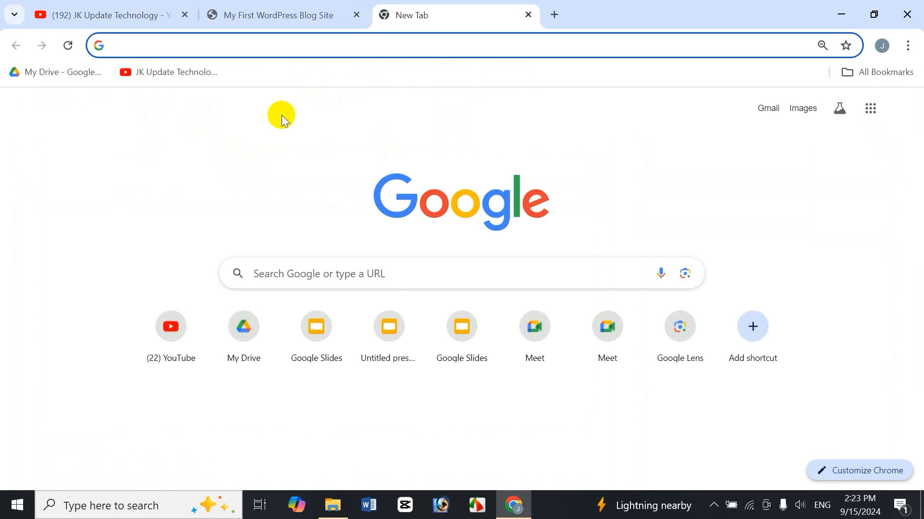
pyautogui.write('h')
pyautogui.press('Right')
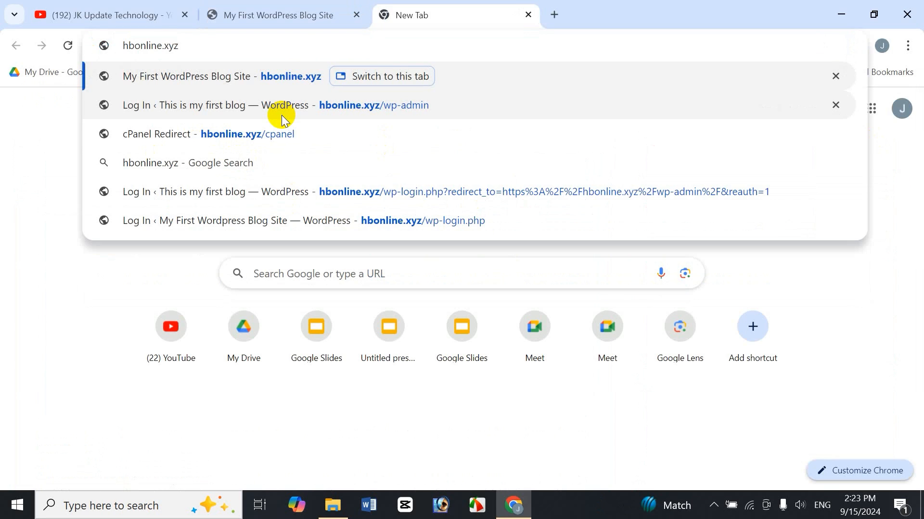
pyautogui.write('/wp')
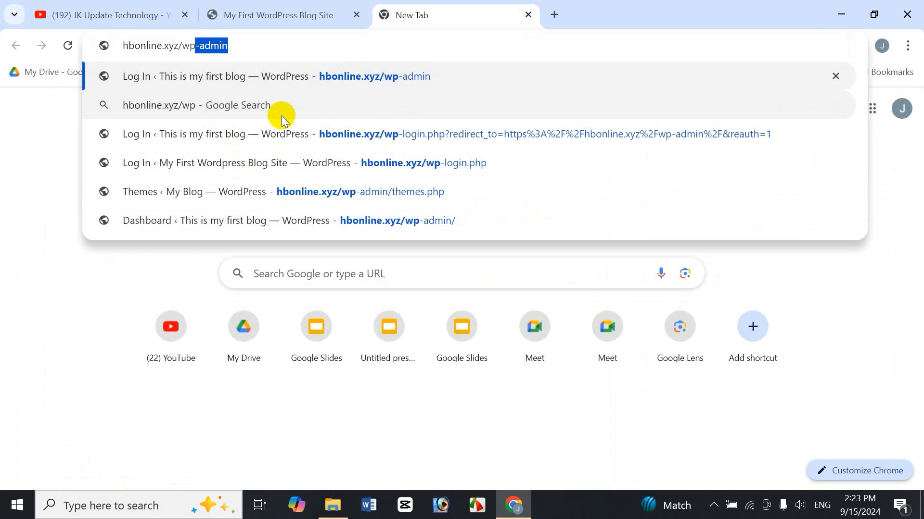
pyautogui.press('Right')
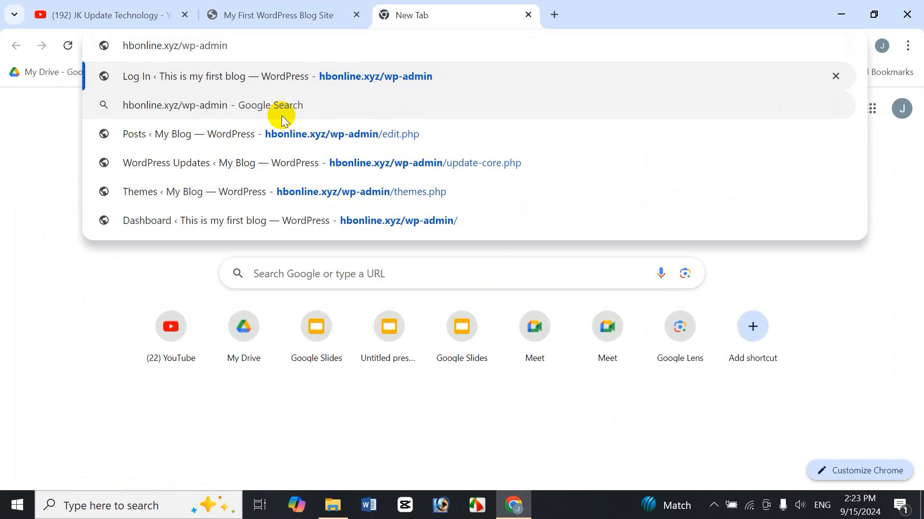
pyautogui.press('Return')
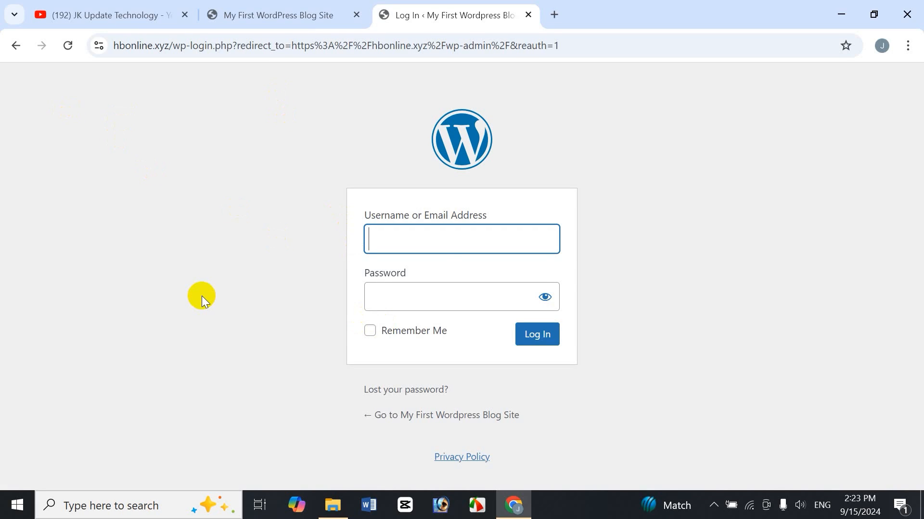
# - Enter the admin username and password on the hbonline.xyz login form
pyautogui.write('hasan')
pyautogui.press('Tab')
pyautogui.write('*******')
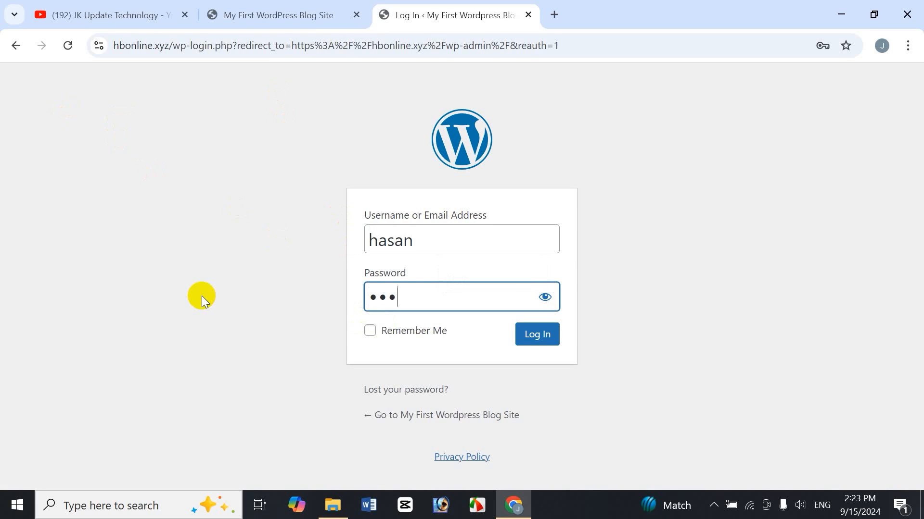
pyautogui.write('****')
# - Log in to the hbonline.xyz dashboard and close the old front-page tab
pyautogui.click(550, 336)
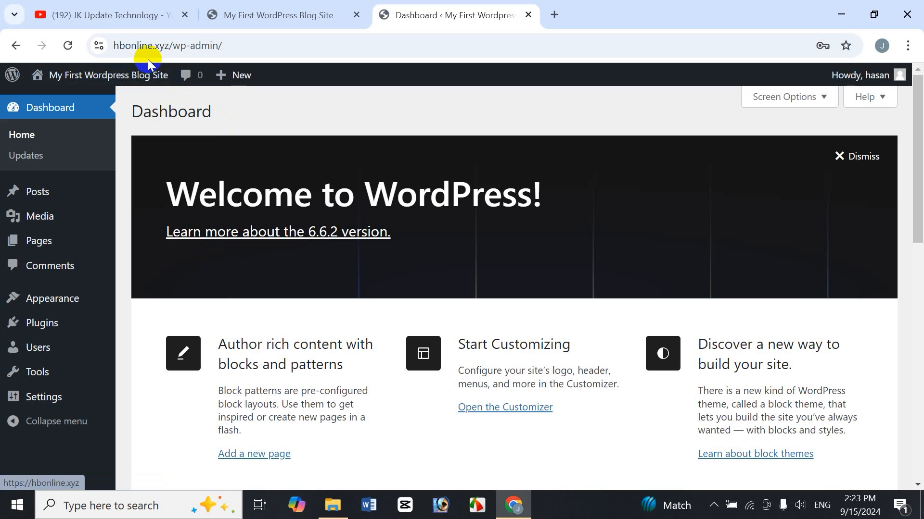
pyautogui.moveTo(234, 75)
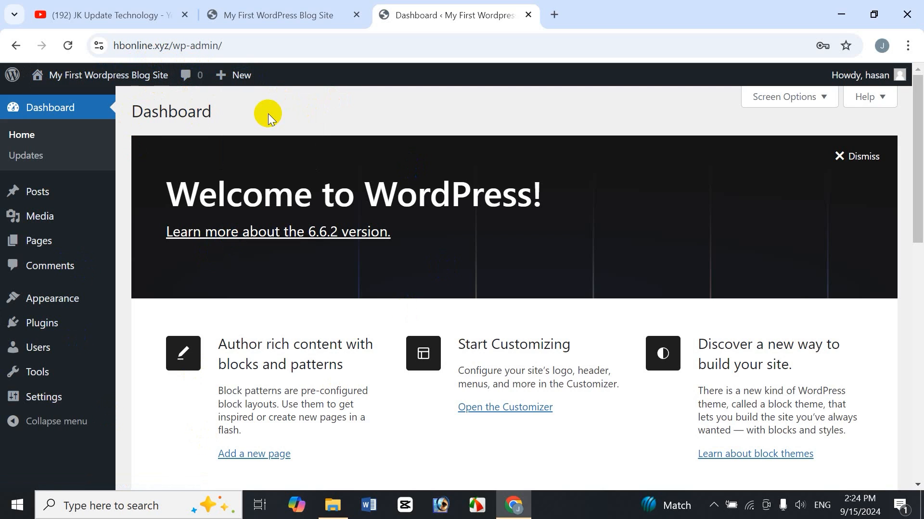
pyautogui.click(330, 20)
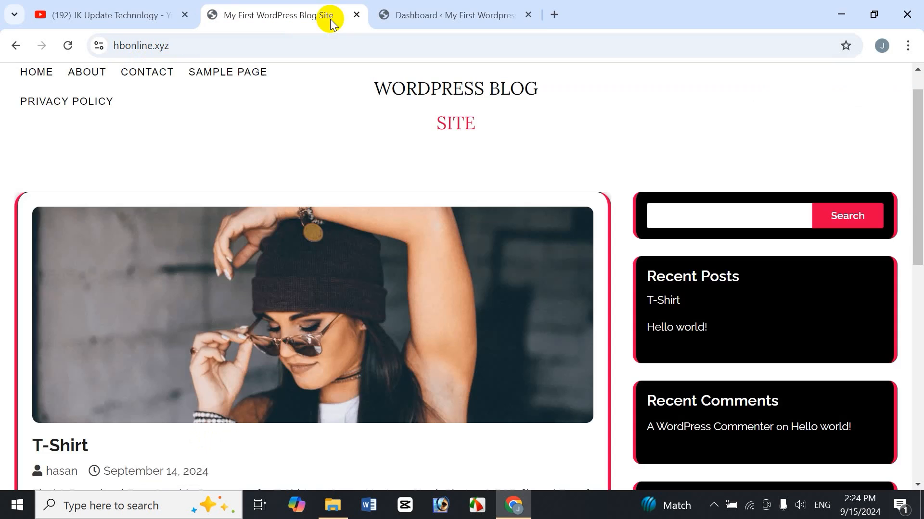
pyautogui.click(356, 15)
# - Open Visit Site from the site name in a new tab and view the live homepage
pyautogui.moveTo(76, 81)
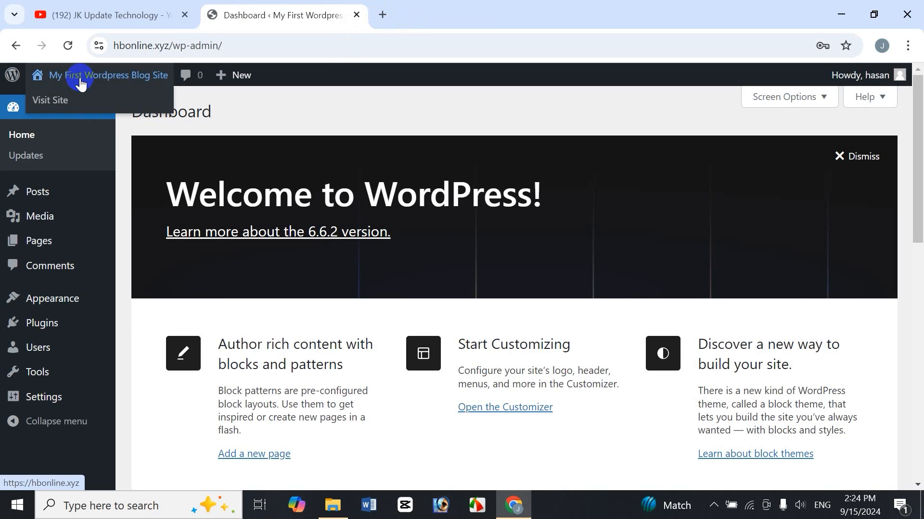
pyautogui.rightClick(62, 103)
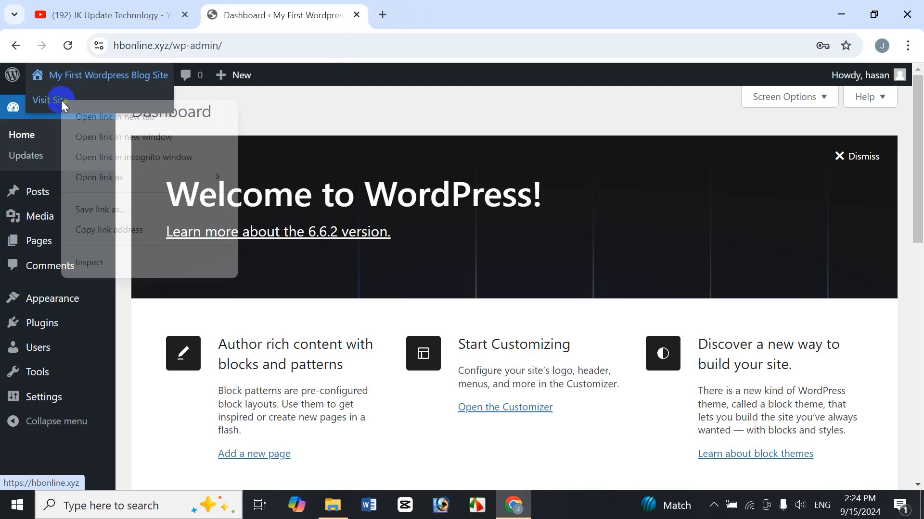
pyautogui.click(107, 116)
pyautogui.click(426, 21)
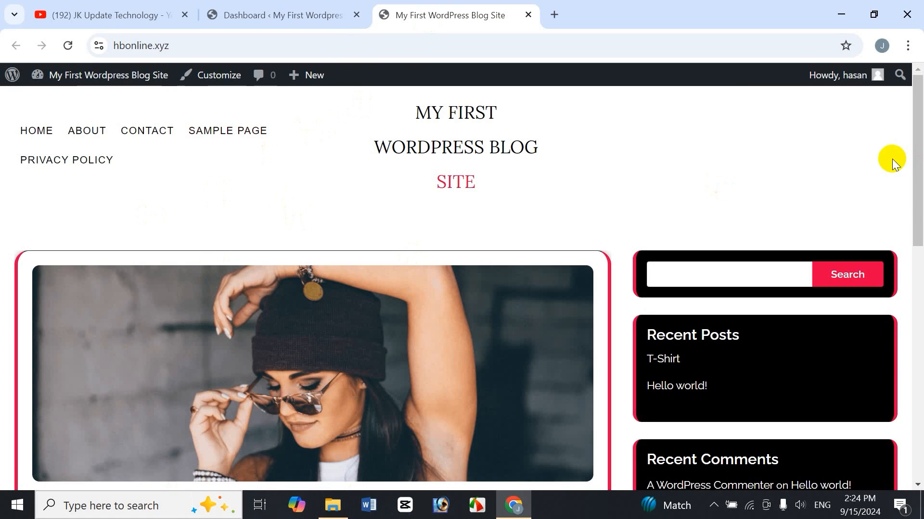
pyautogui.moveTo(919, 243); pyautogui.dragTo(818, 117)
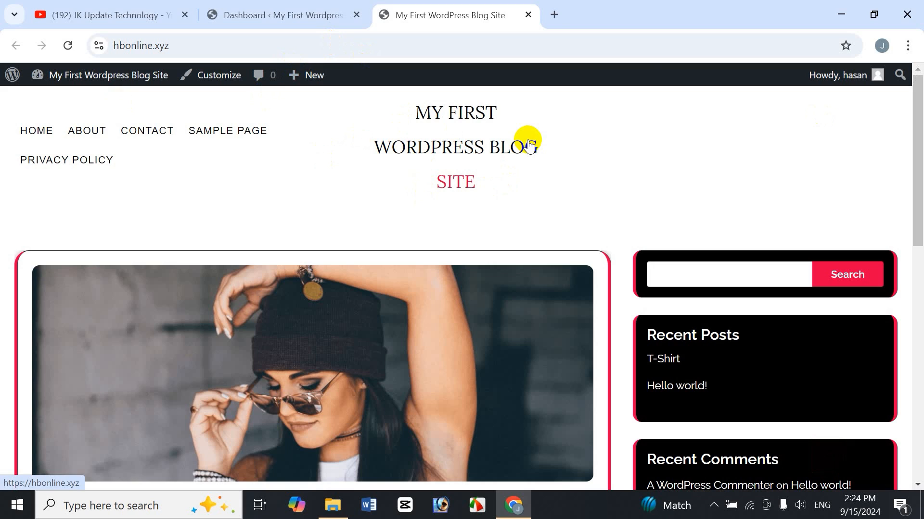
# - In a new tab, load the jasimonline.com/wp-admin login page
pyautogui.click(555, 14)
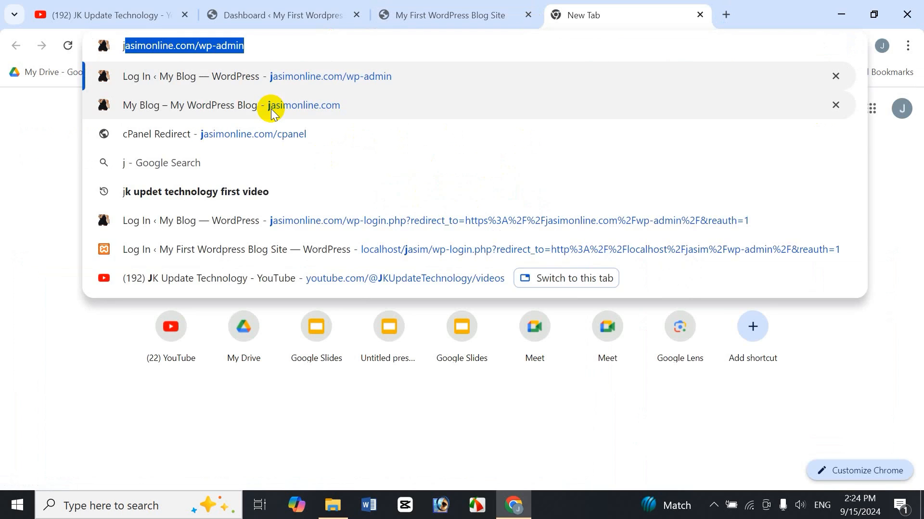
pyautogui.press('Right')
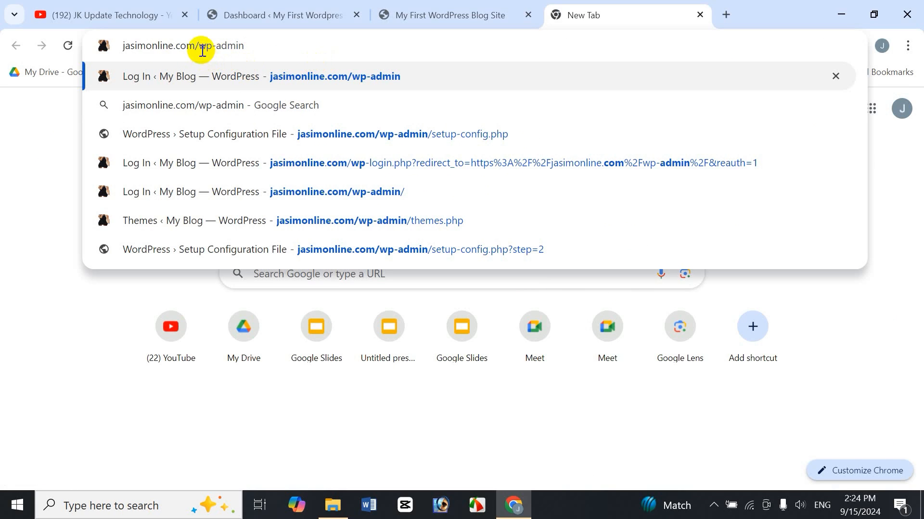
pyautogui.moveTo(224, 47); pyautogui.dragTo(251, 49)
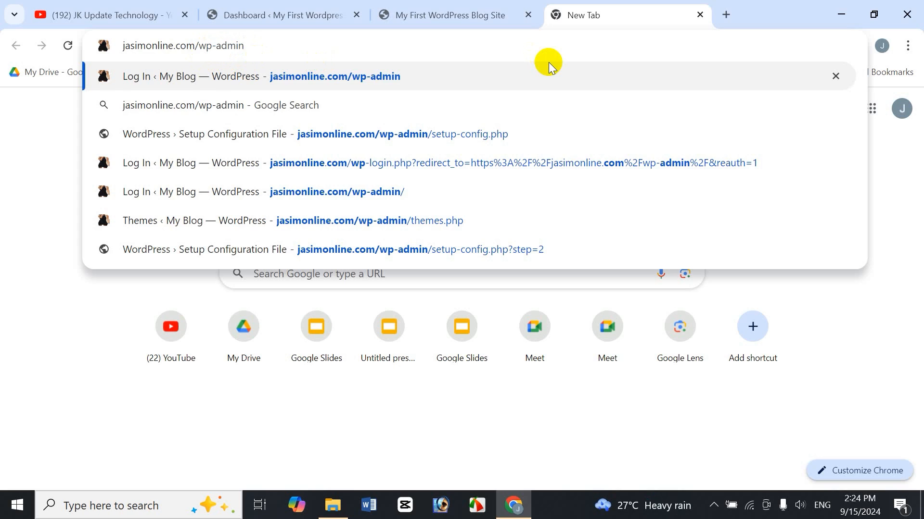
pyautogui.press('BackSpace')
pyautogui.press('BackSpace')
pyautogui.press('BackSpace')
pyautogui.press('BackSpace')
pyautogui.press('BackSpace')
pyautogui.write('ad')
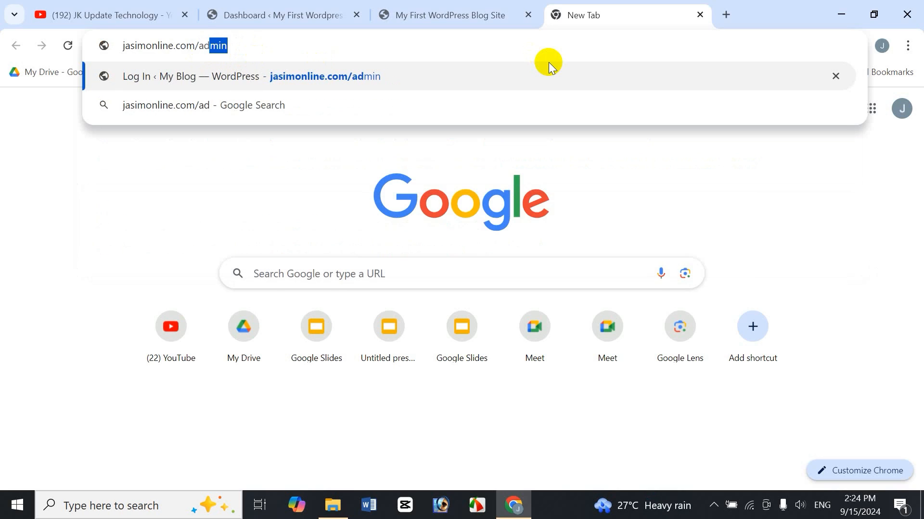
pyautogui.write('min')
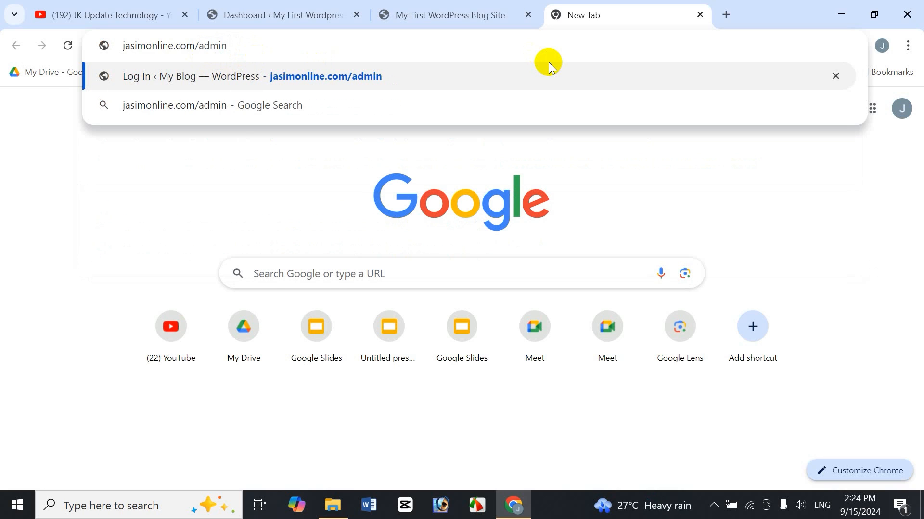
pyautogui.press('Return')
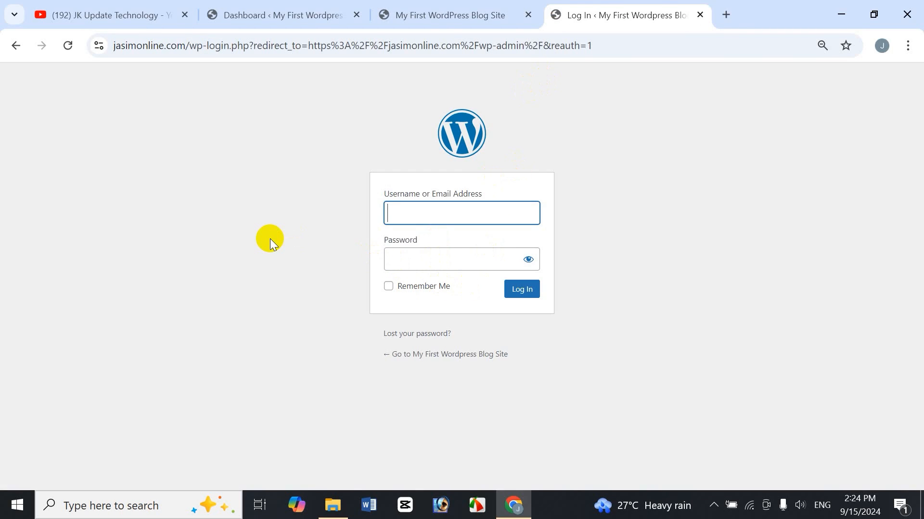
# - Enter the jasimonline.com admin username and password
pyautogui.write('hasan')
pyautogui.press('Tab')
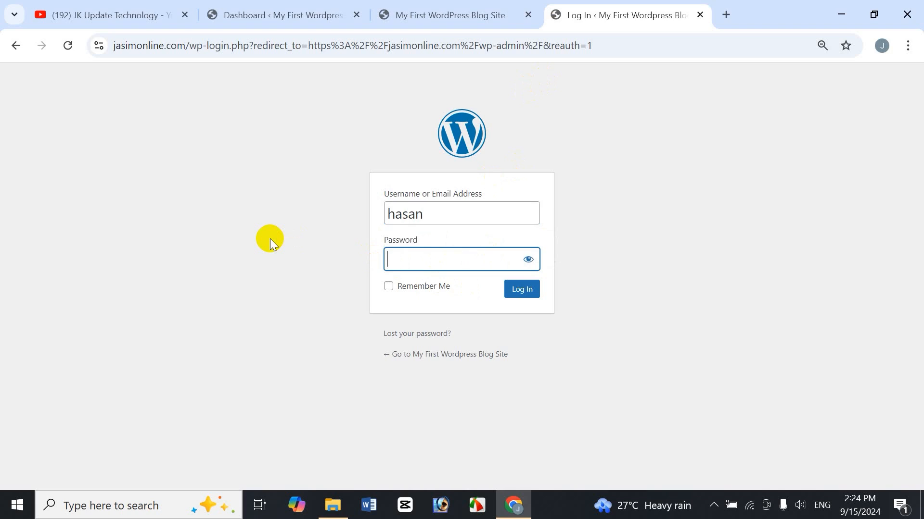
pyautogui.write('*****')
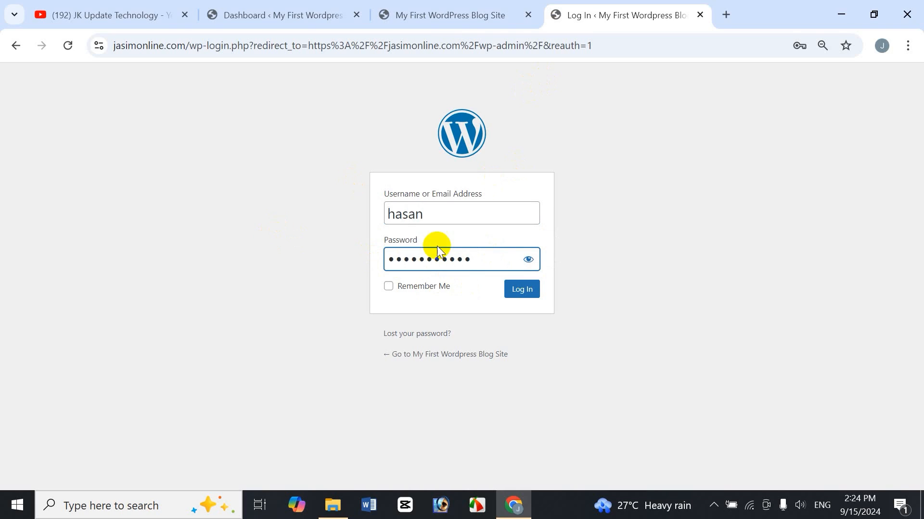
# - Log in to jasimonline.com and open its Visit Site link in a new tab
pyautogui.click(531, 294)
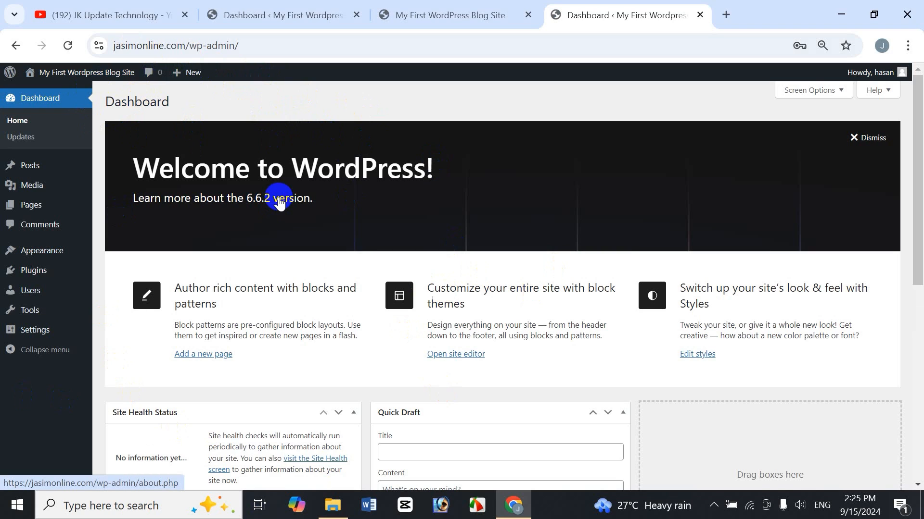
pyautogui.moveTo(73, 74)
pyautogui.rightClick(51, 94)
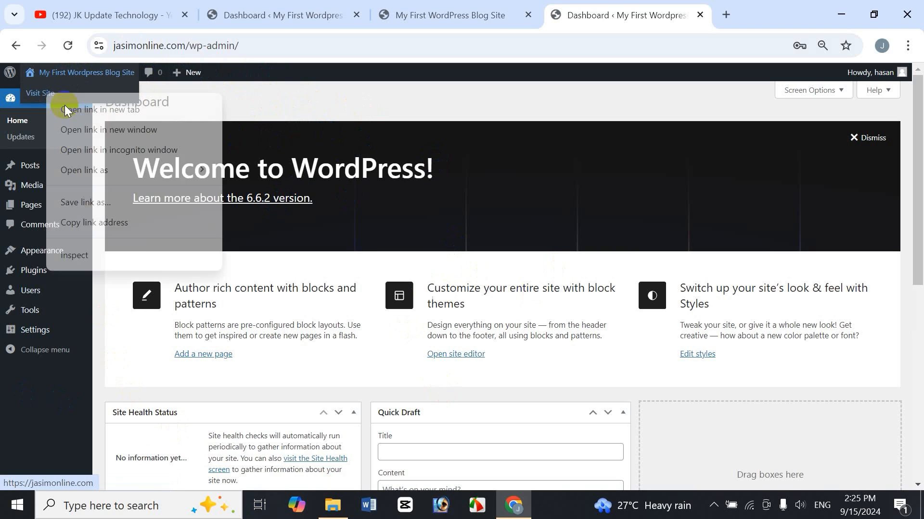
pyautogui.click(68, 110)
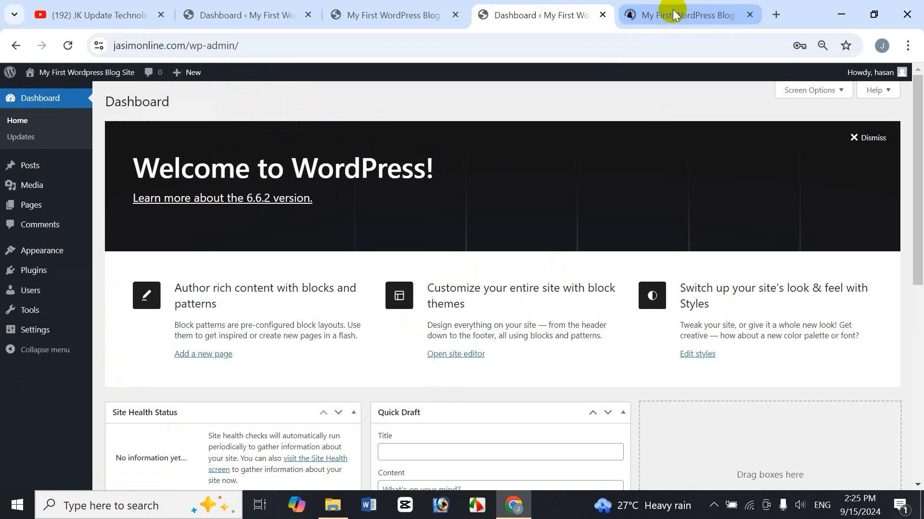
pyautogui.click(658, 16)
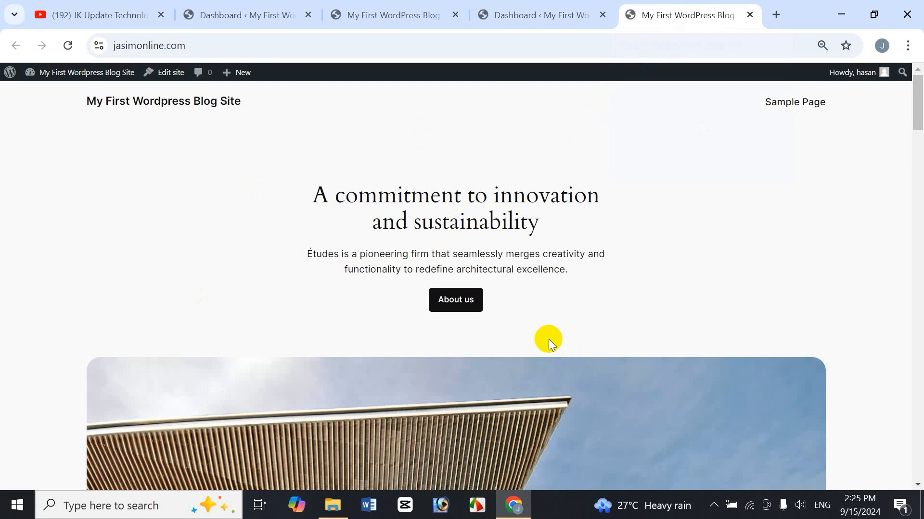
# - Compare the jasimonline.com and hbonline.xyz front pages, scrolling each
pyautogui.click(556, 13)
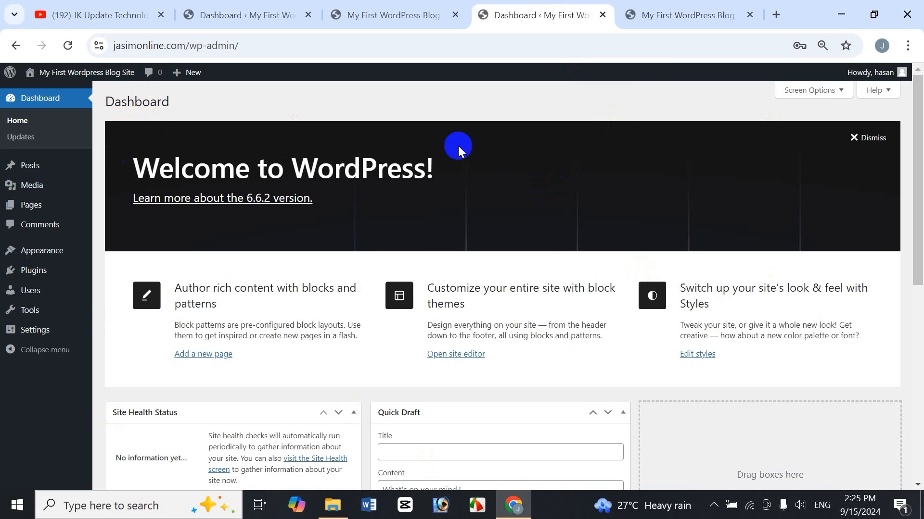
pyautogui.click(689, 17)
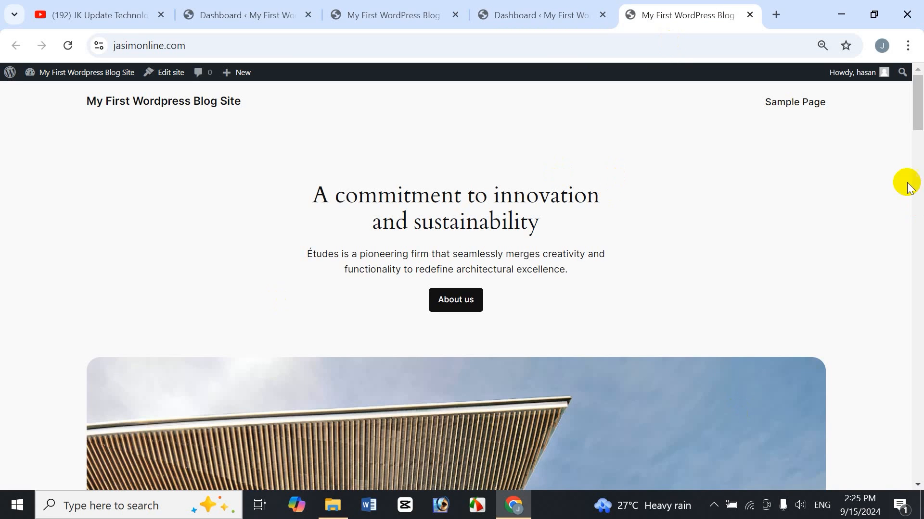
pyautogui.moveTo(911, 124); pyautogui.dragTo(909, 56)
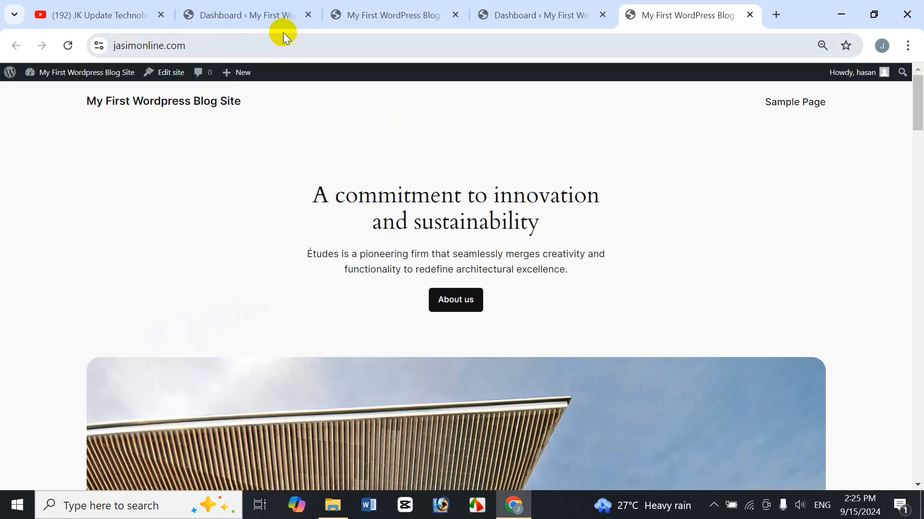
pyautogui.click(279, 13)
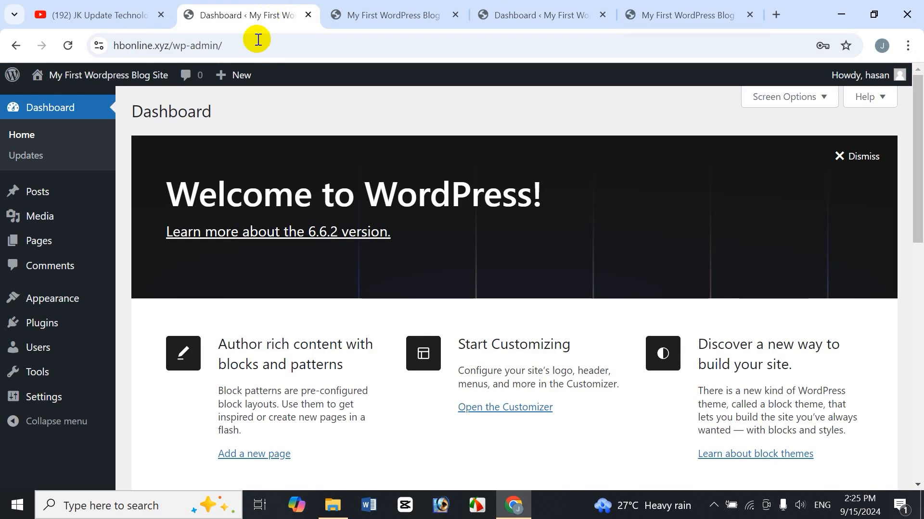
pyautogui.click(369, 19)
pyautogui.moveTo(913, 169); pyautogui.dragTo(916, 112)
# - Toggle between both sites' front pages and dashboards, finishing on the hbonline.xyz dashboard
pyautogui.click(556, 16)
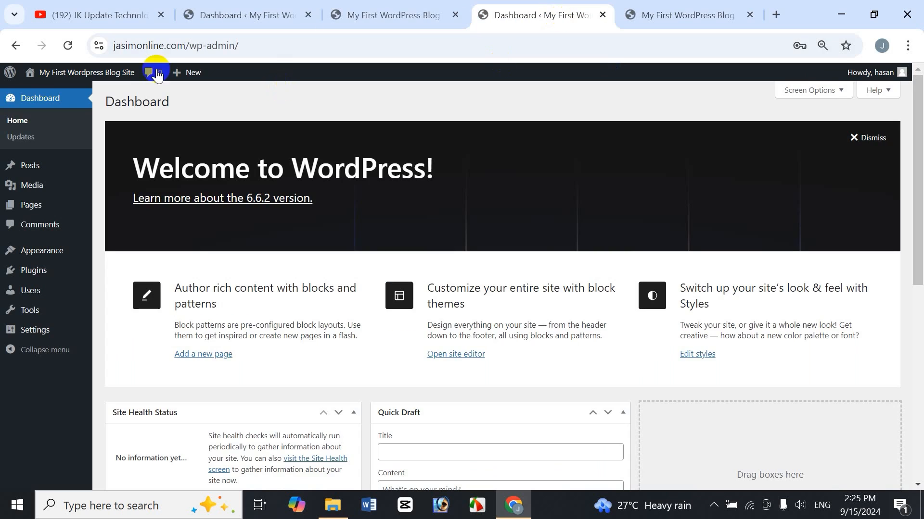
pyautogui.click(693, 15)
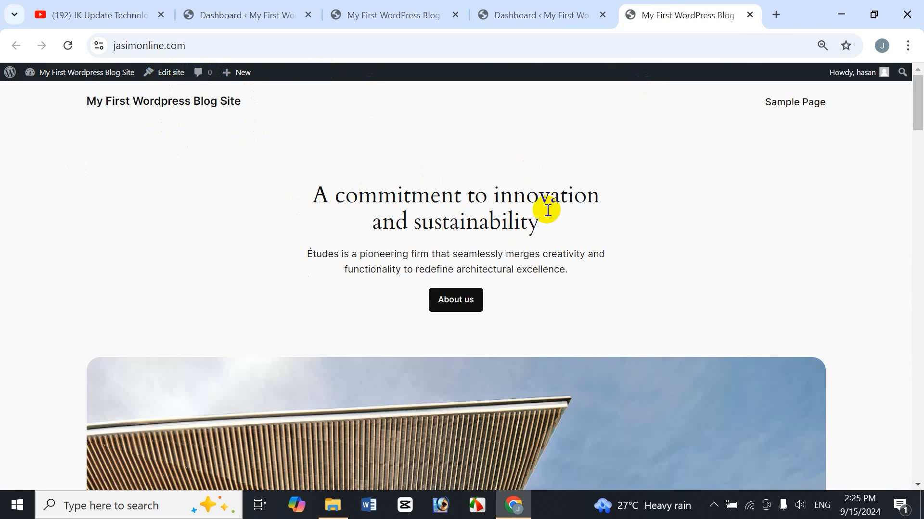
pyautogui.click(395, 23)
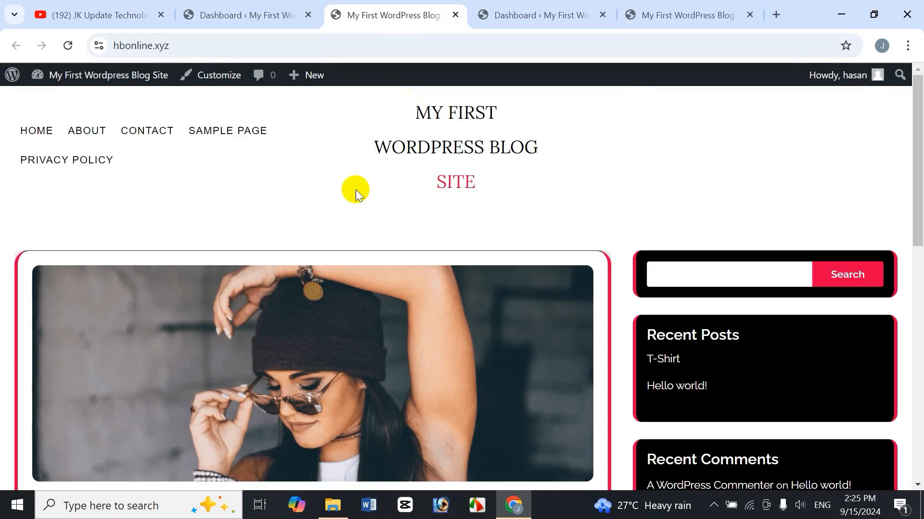
pyautogui.click(737, 16)
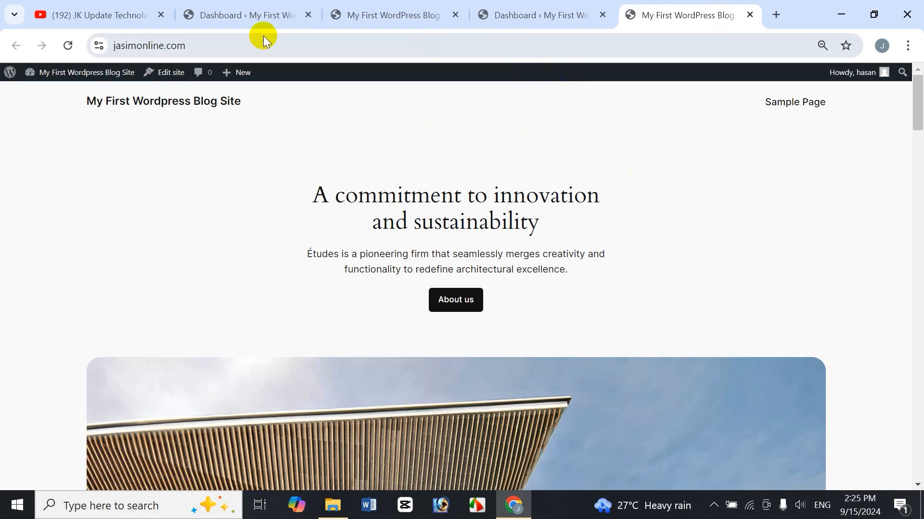
pyautogui.click(244, 17)
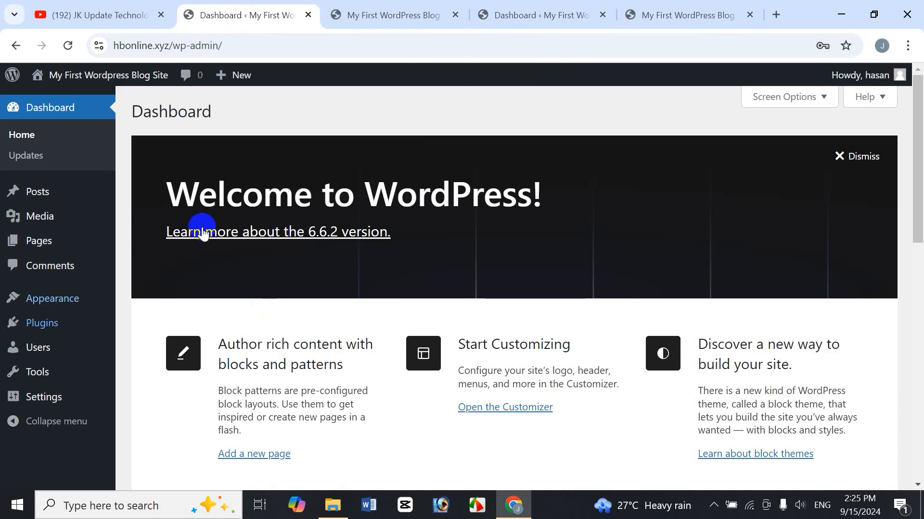
pyautogui.click(519, 18)
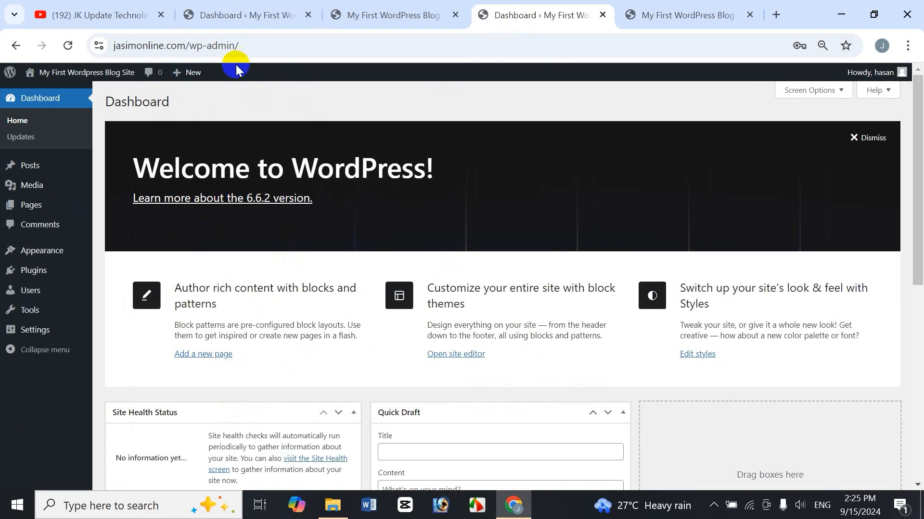
pyautogui.click(246, 17)
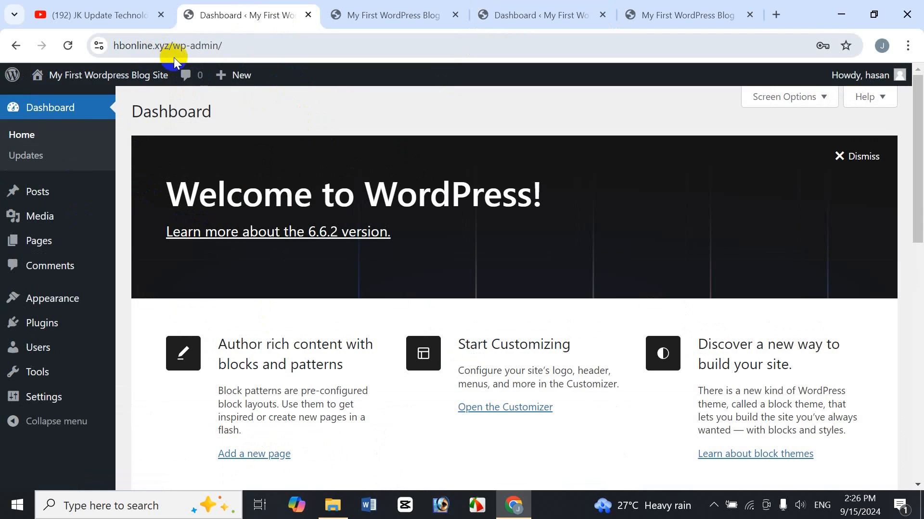
# - Search 'wp' in hbonline.xyz's Add Plugins, review WPvivid's details, and install it
pyautogui.moveTo(47, 320)
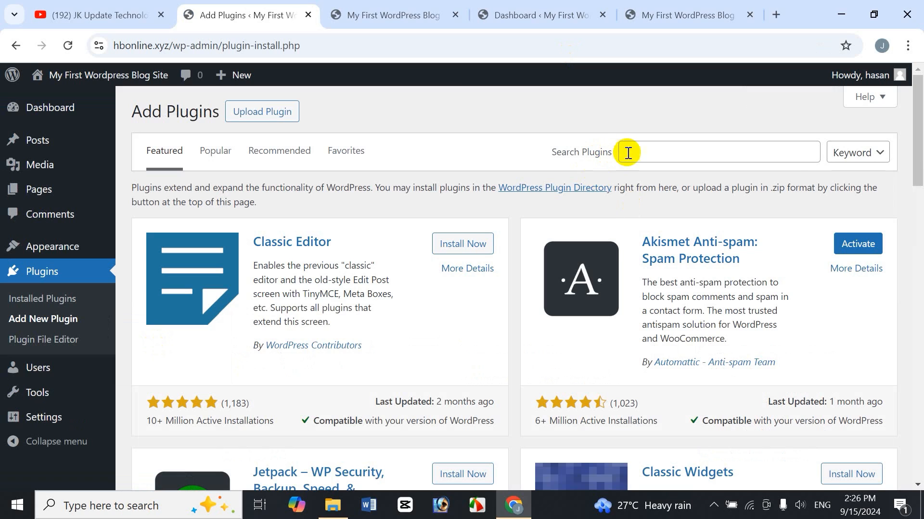
pyautogui.click(627, 153)
pyautogui.write('wpvivid')
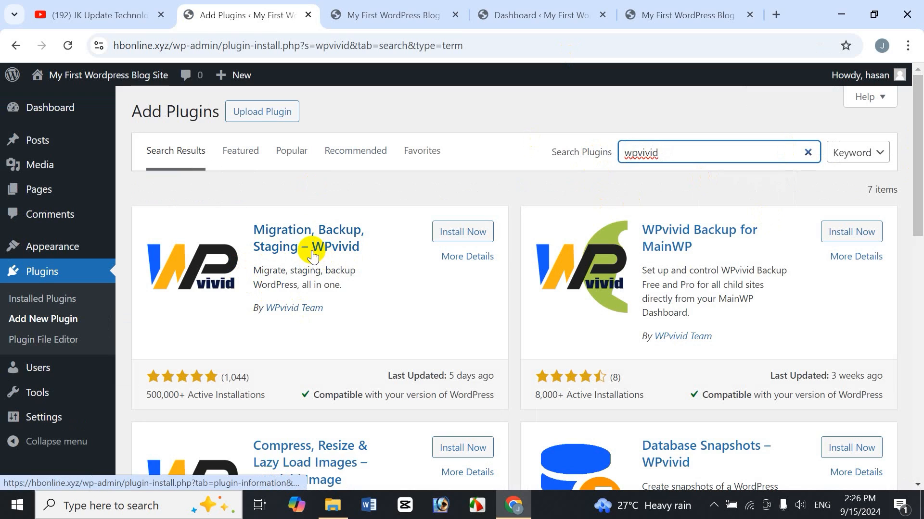
pyautogui.click(468, 262)
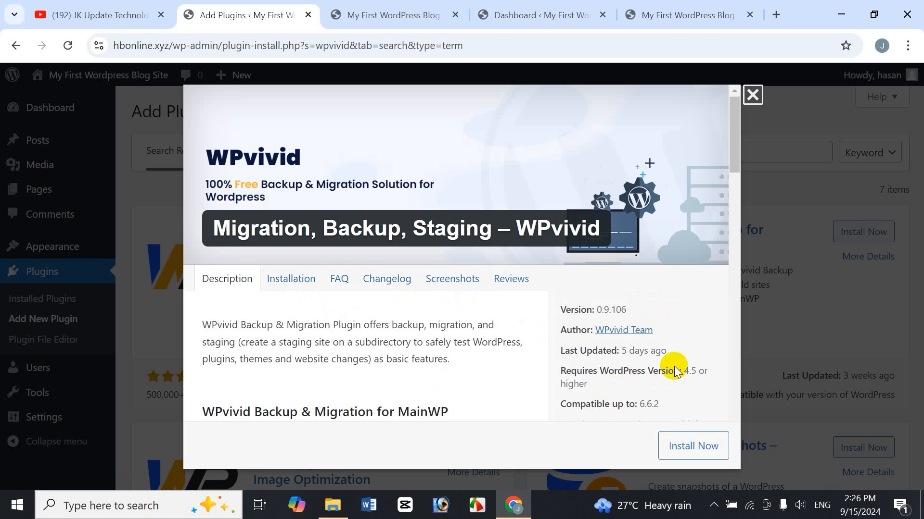
pyautogui.click(753, 95)
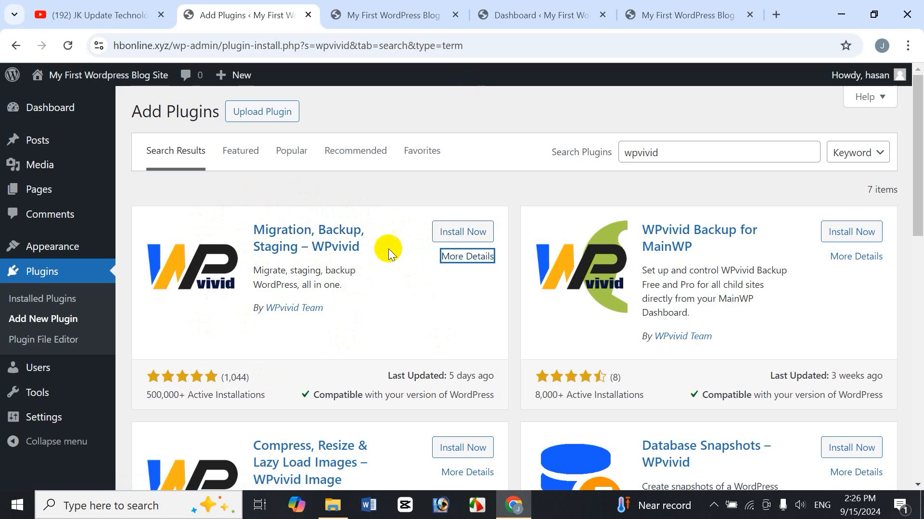
pyautogui.click(442, 232)
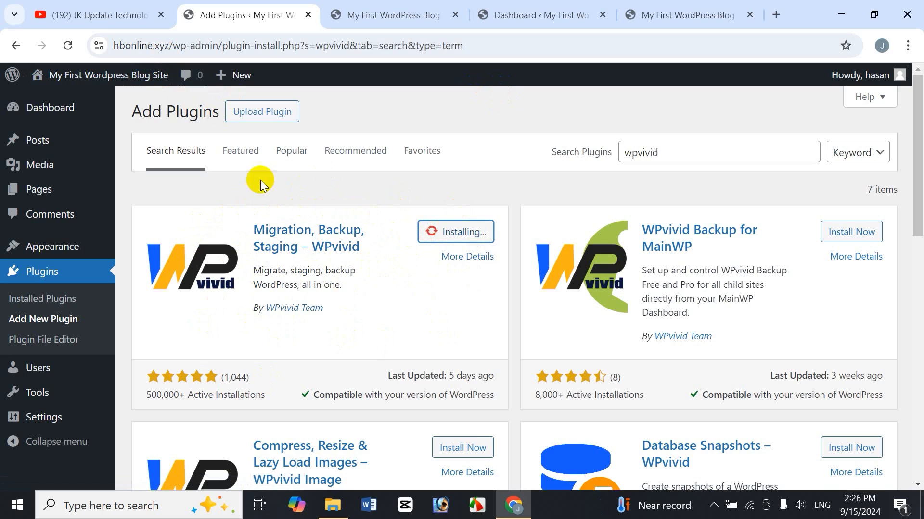
pyautogui.click(500, 21)
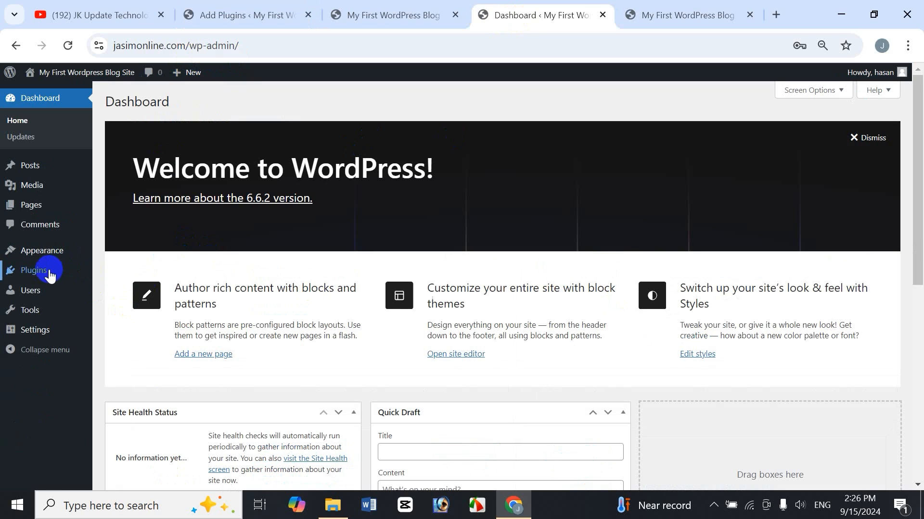
# - Search 'wp' in jasimonline.com's Add Plugins and install WPvivid, then return to hbonline.xyz
pyautogui.moveTo(70, 272)
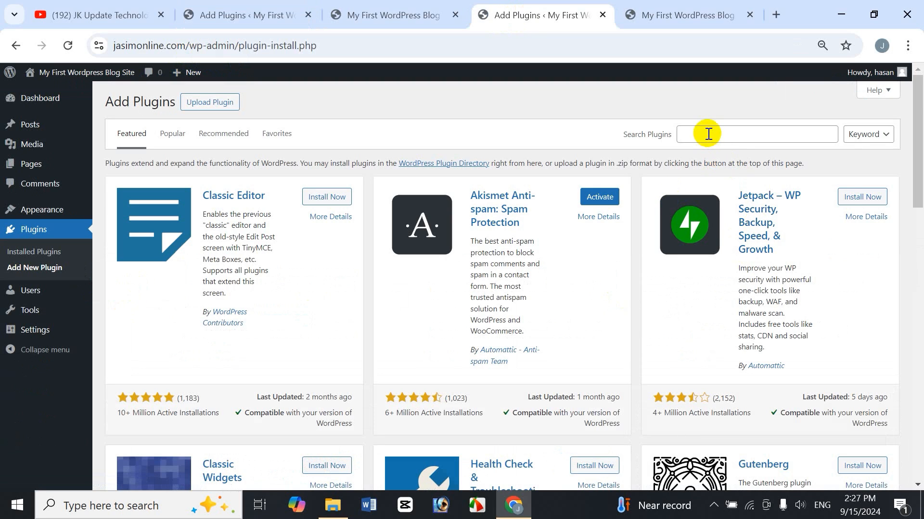
pyautogui.click(709, 134)
pyautogui.write('wpvivid')
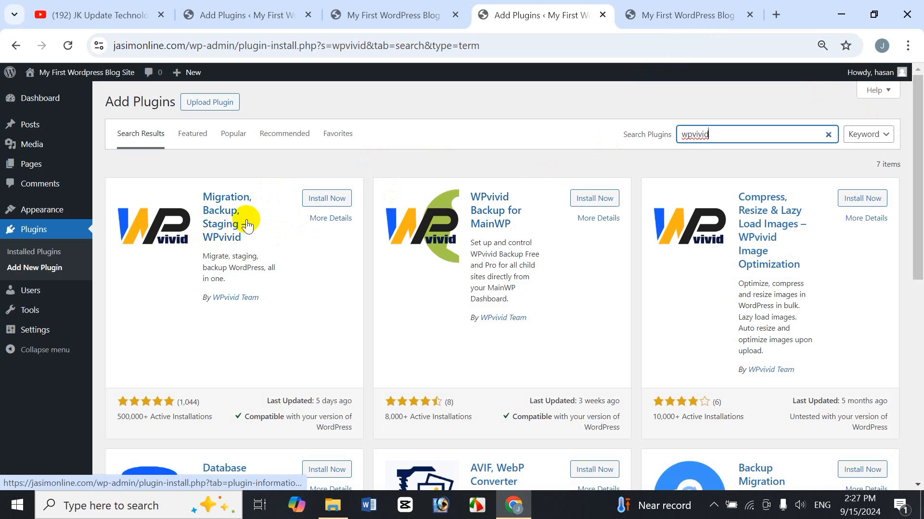
pyautogui.click(313, 201)
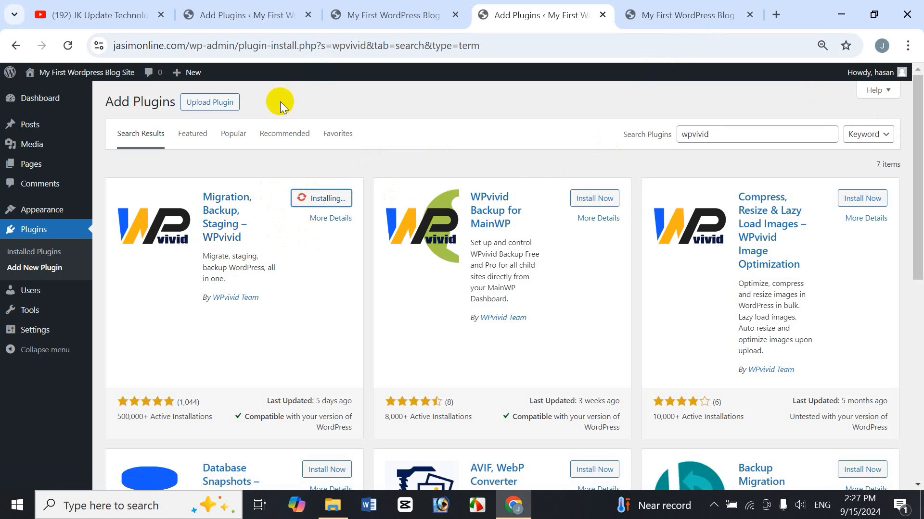
pyautogui.click(296, 14)
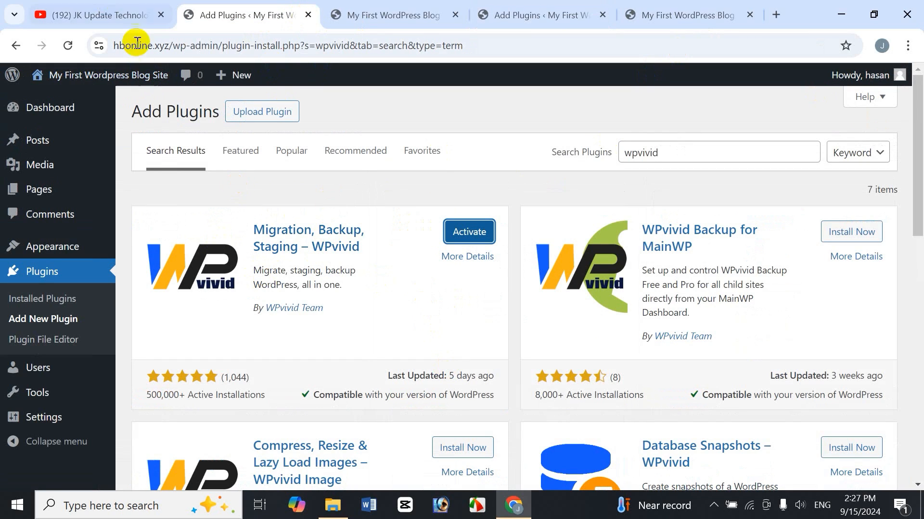
# - Activate the WPvivid plugin on hbonline.xyz and on jasimonline.com
pyautogui.click(452, 233)
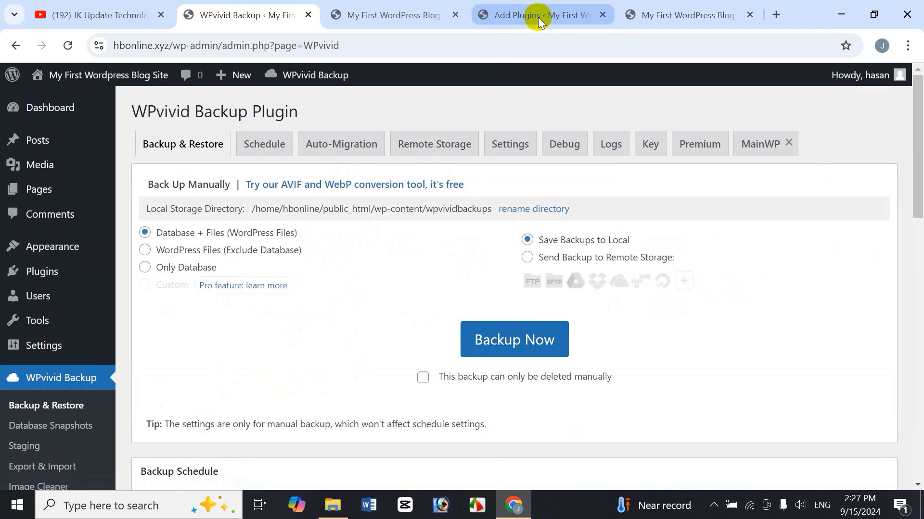
pyautogui.click(558, 15)
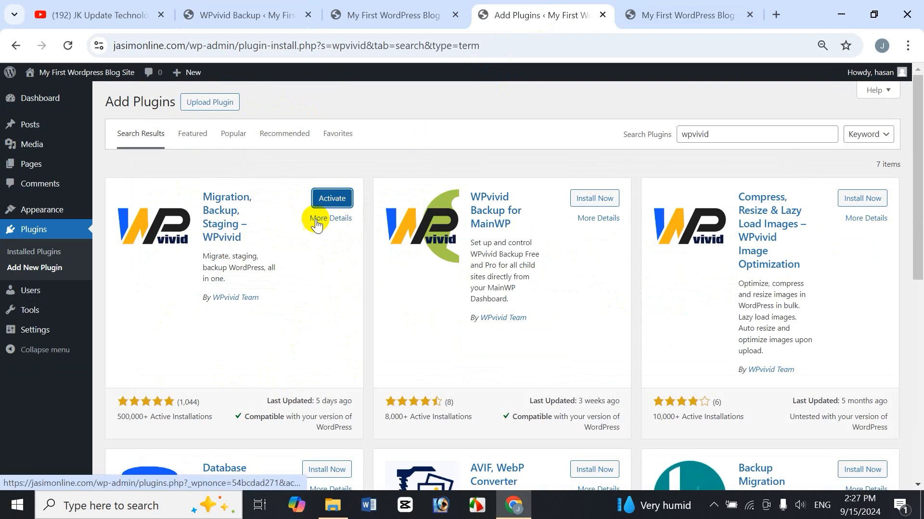
pyautogui.click(330, 198)
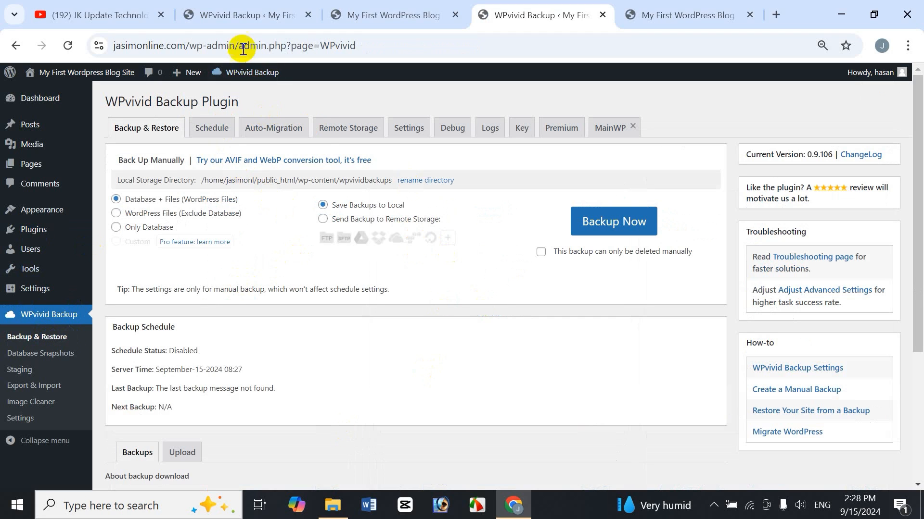
# - Compare both sites' WPvivid Backup pages, ending on hbonline.xyz's Database + Files local backup
pyautogui.click(212, 14)
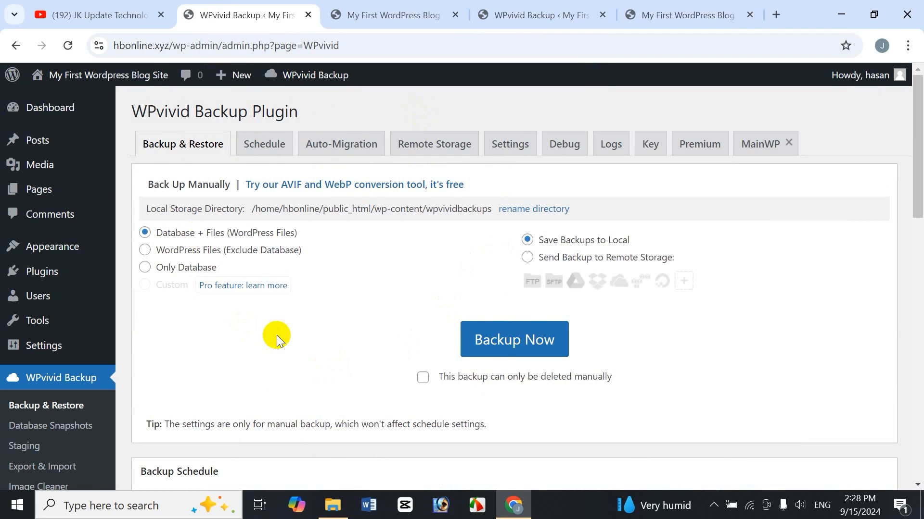
pyautogui.click(496, 15)
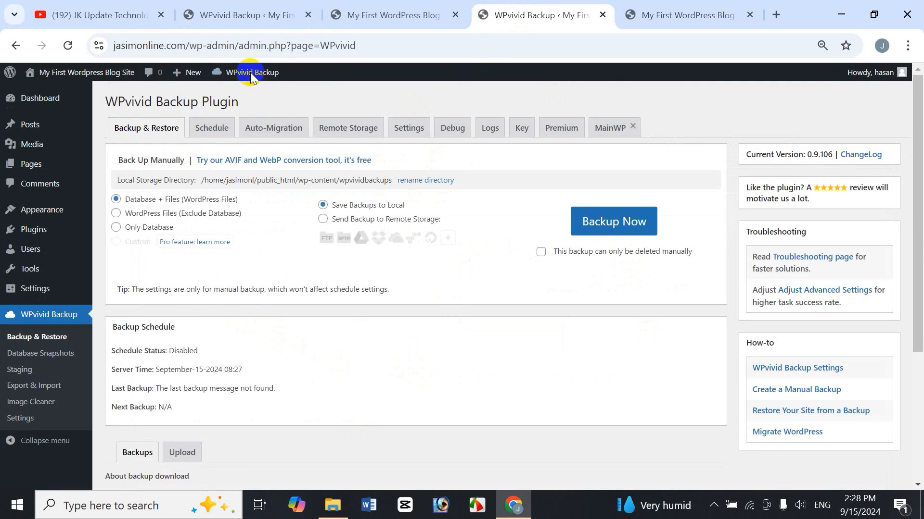
pyautogui.click(262, 16)
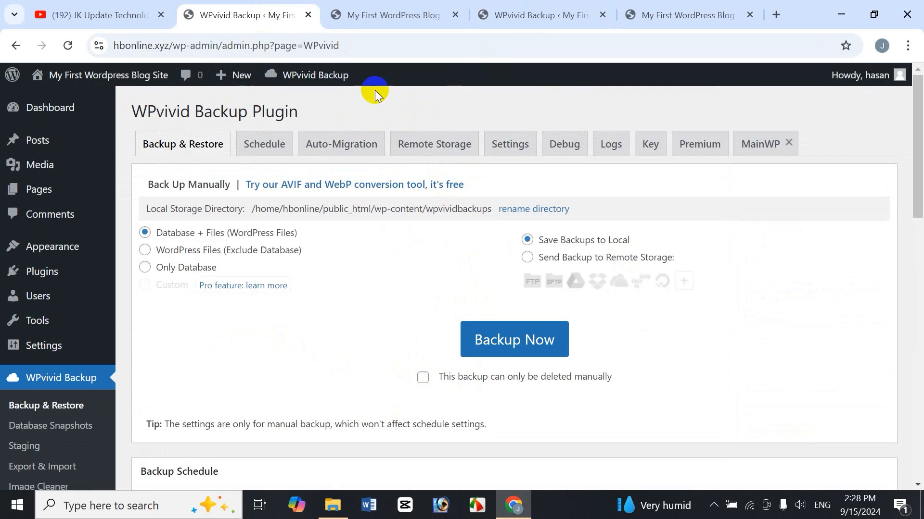
pyautogui.click(526, 15)
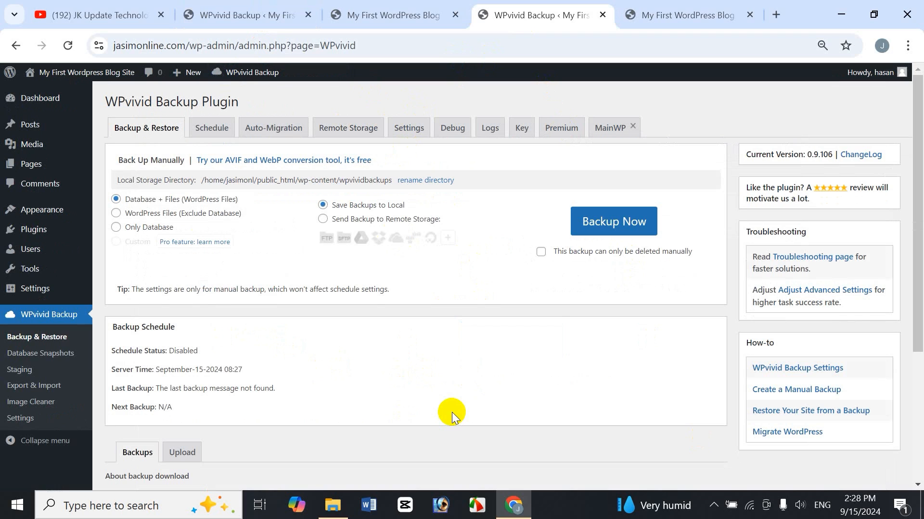
pyautogui.click(294, 22)
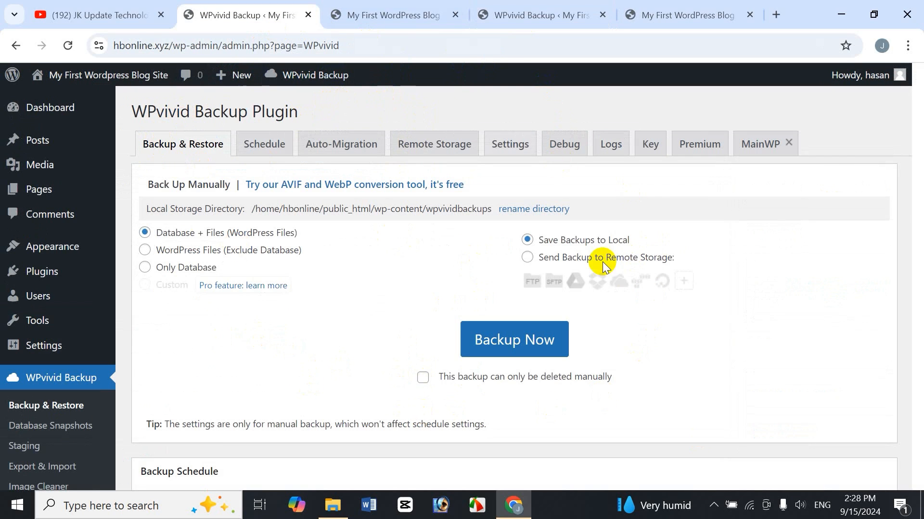
pyautogui.click(528, 20)
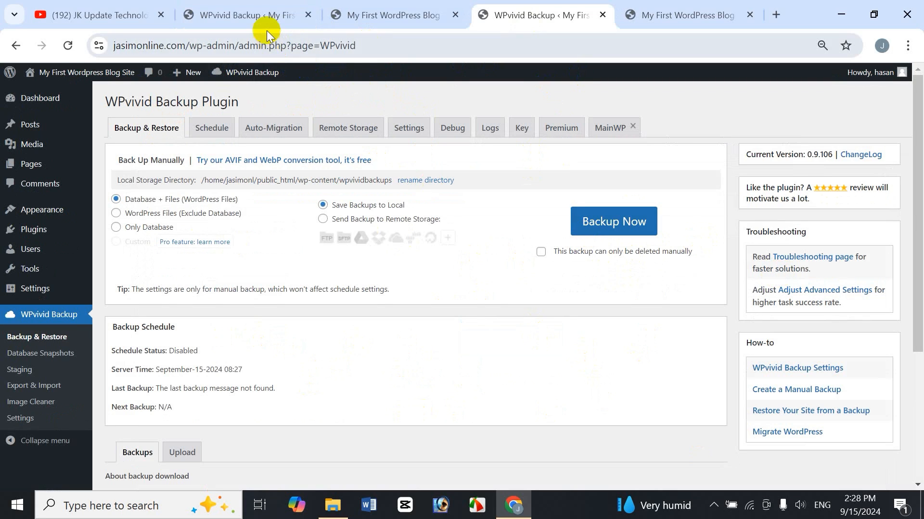
pyautogui.click(247, 16)
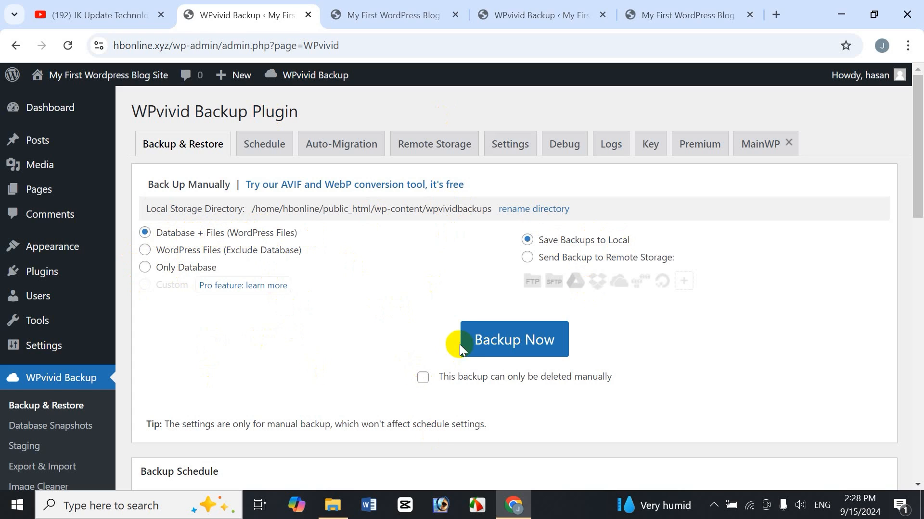
# - Run Backup Now on hbonline.xyz and scroll to the 30.05 MB Sep-15-2024 backup
pyautogui.click(490, 342)
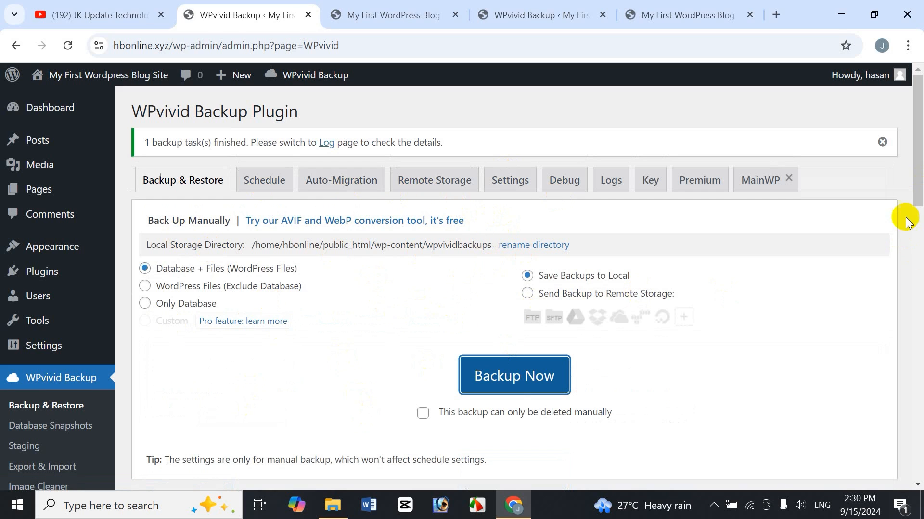
pyautogui.moveTo(909, 165); pyautogui.dragTo(919, 340)
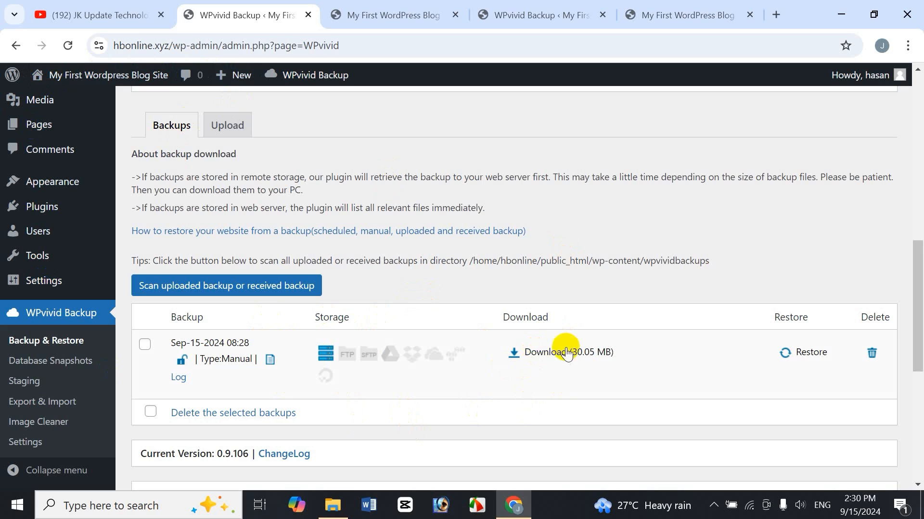
# - Download the 30.05 MB hbonline.xyz backup zip and watch its progress in Chrome's downloads panel
pyautogui.click(542, 357)
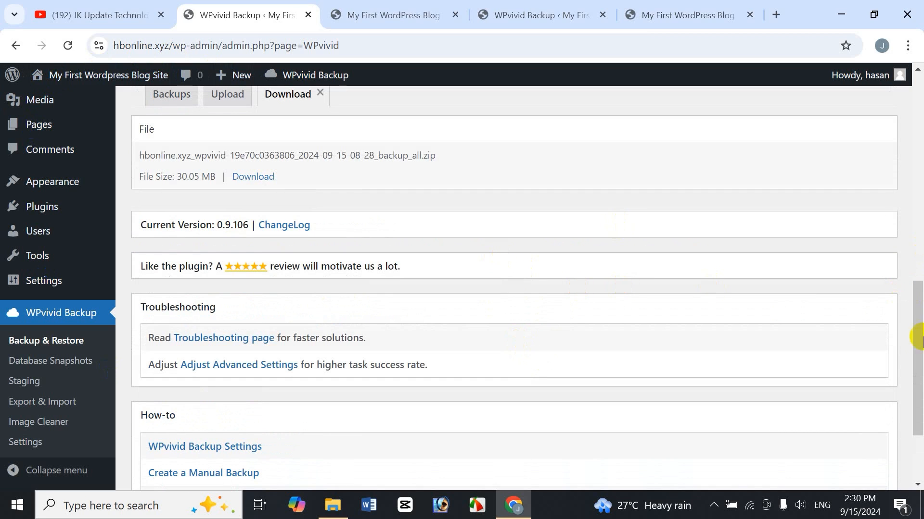
pyautogui.moveTo(921, 351); pyautogui.dragTo(921, 303)
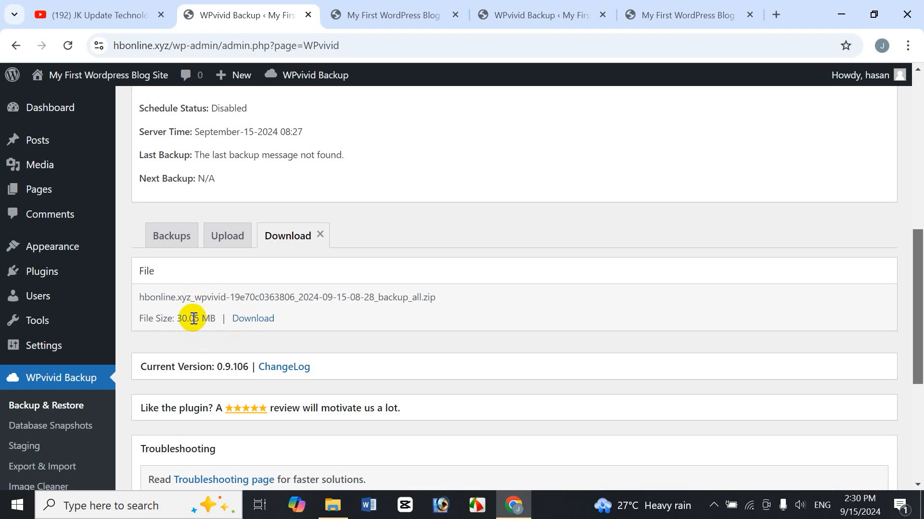
pyautogui.click(254, 319)
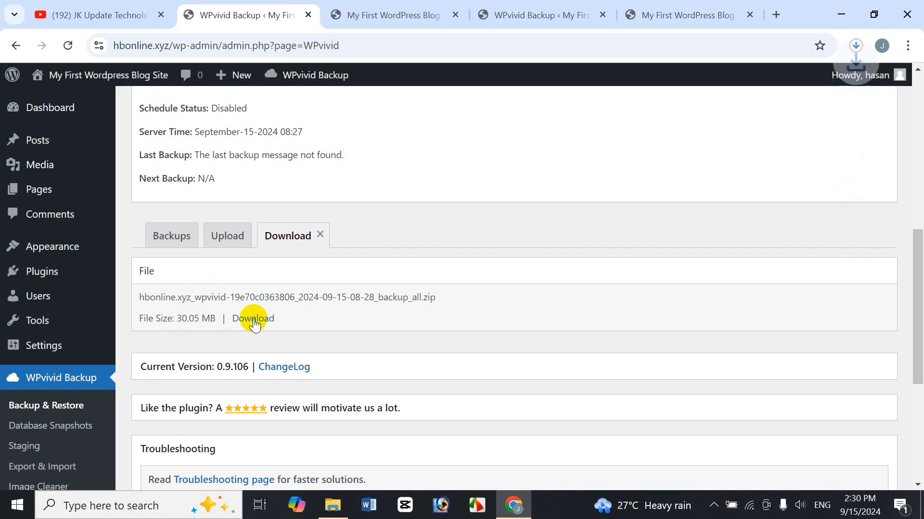
pyautogui.click(857, 46)
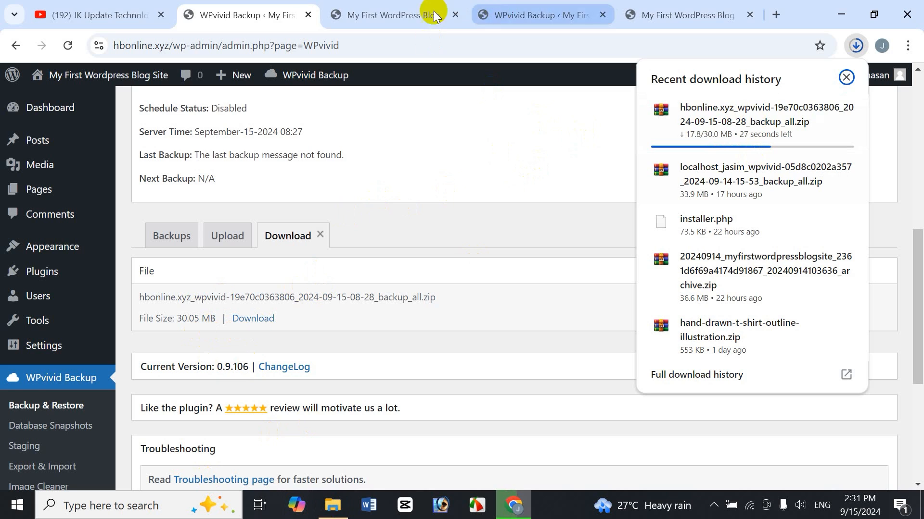
# - Open Chrome's full download history from the downloads panel
pyautogui.click(509, 14)
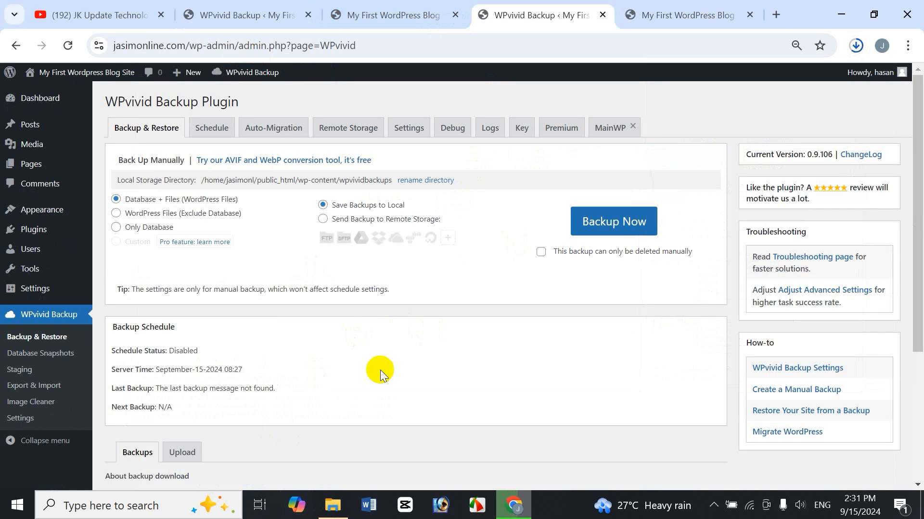
pyautogui.click(240, 15)
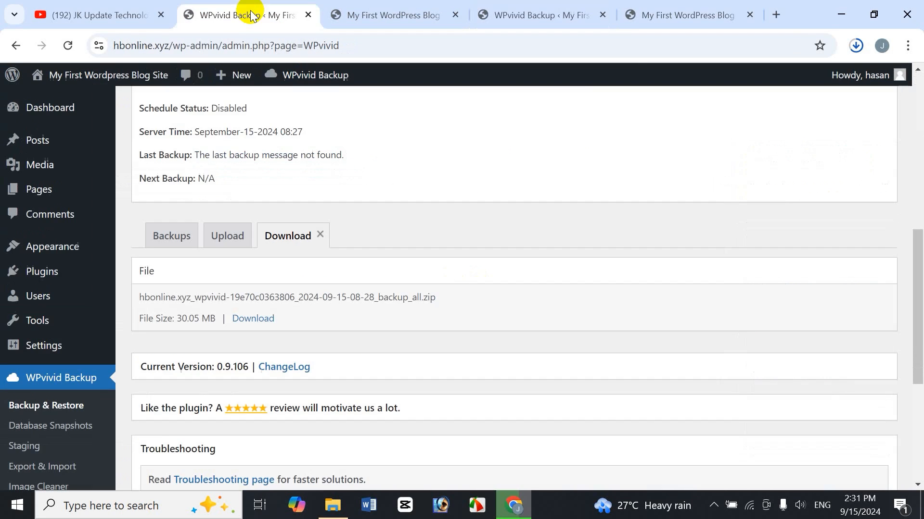
pyautogui.click(858, 48)
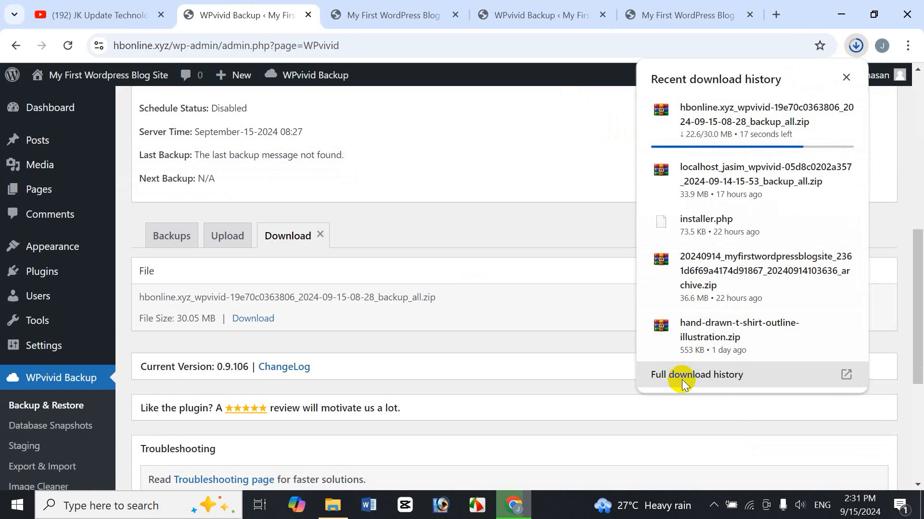
pyautogui.click(685, 375)
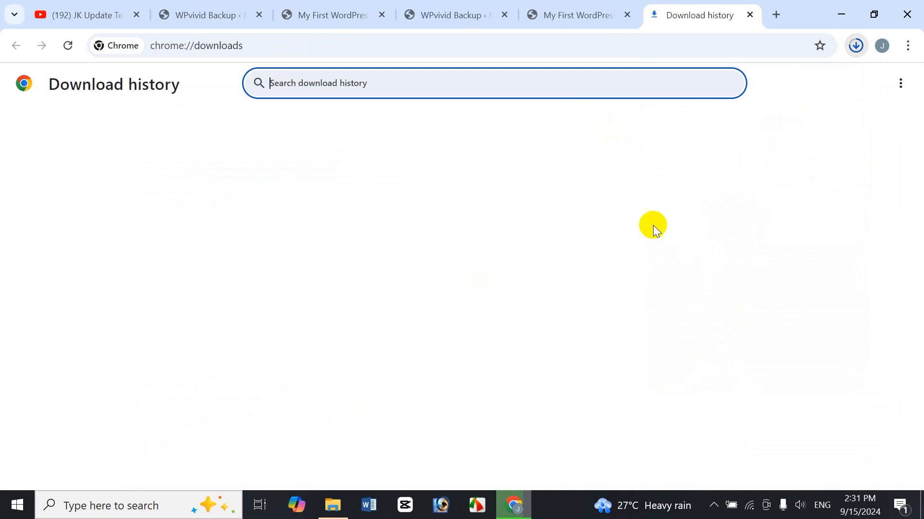
# - Remove the old history entries, leaving only the finished 30.0 MB backup zip
pyautogui.click(683, 331)
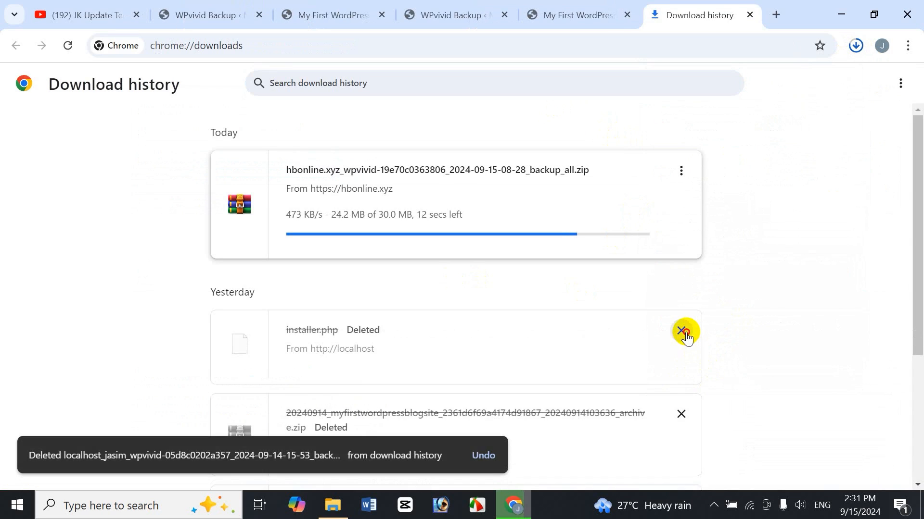
pyautogui.click(685, 333)
pyautogui.click(685, 332)
pyautogui.click(685, 332)
pyautogui.click(685, 333)
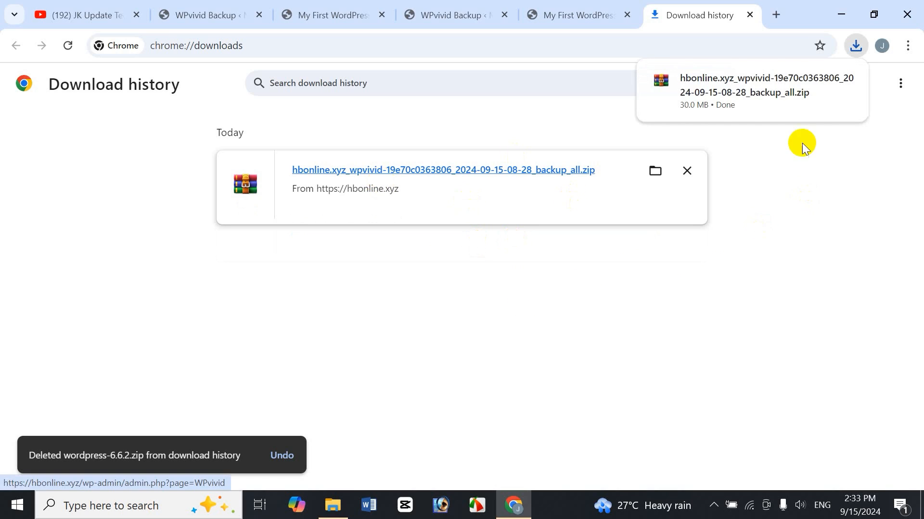
# - Locate the downloaded backup zip in File Explorer's Downloads folder
pyautogui.click(655, 174)
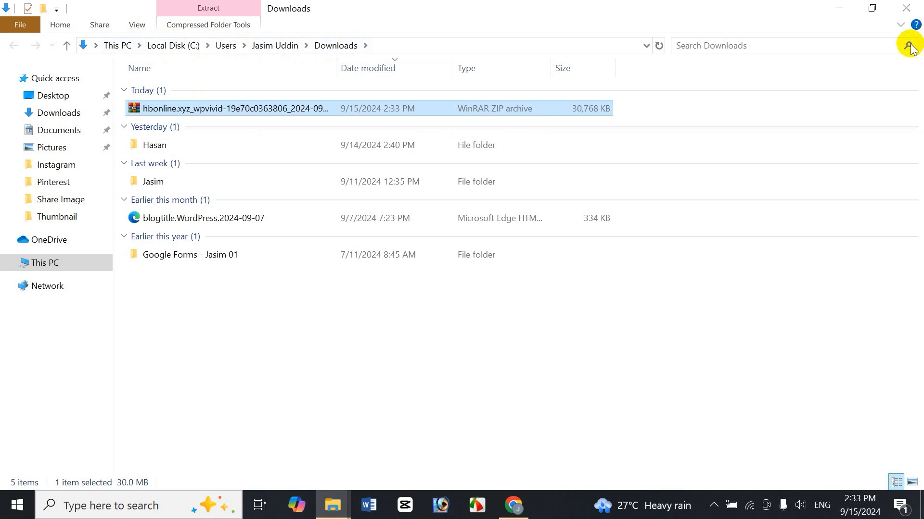
pyautogui.click(905, 8)
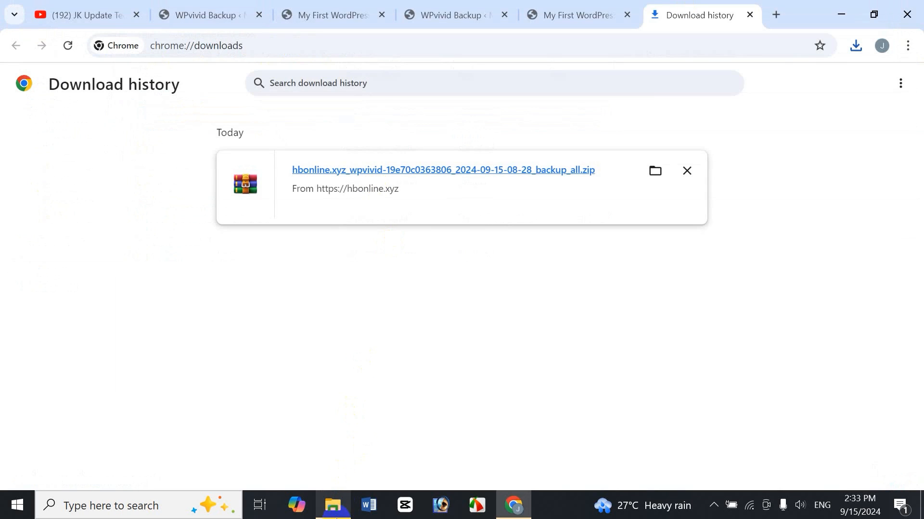
pyautogui.click(332, 505)
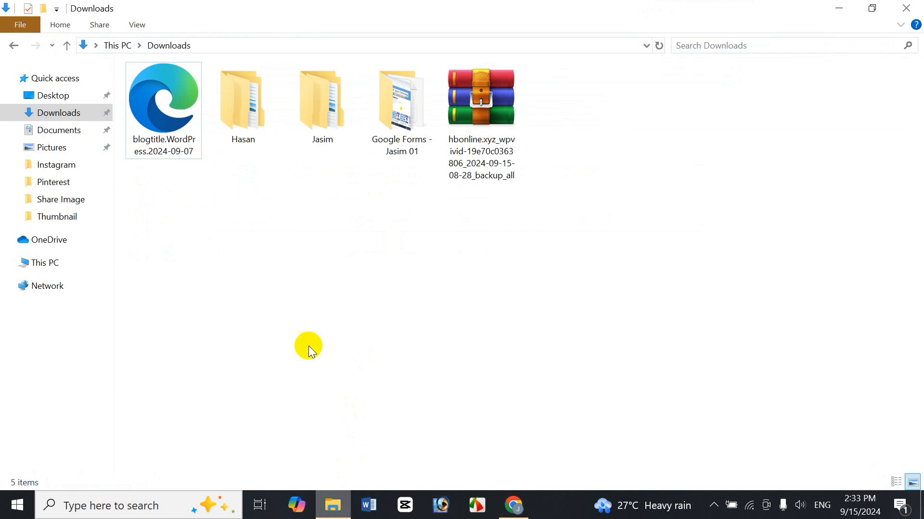
pyautogui.click(55, 115)
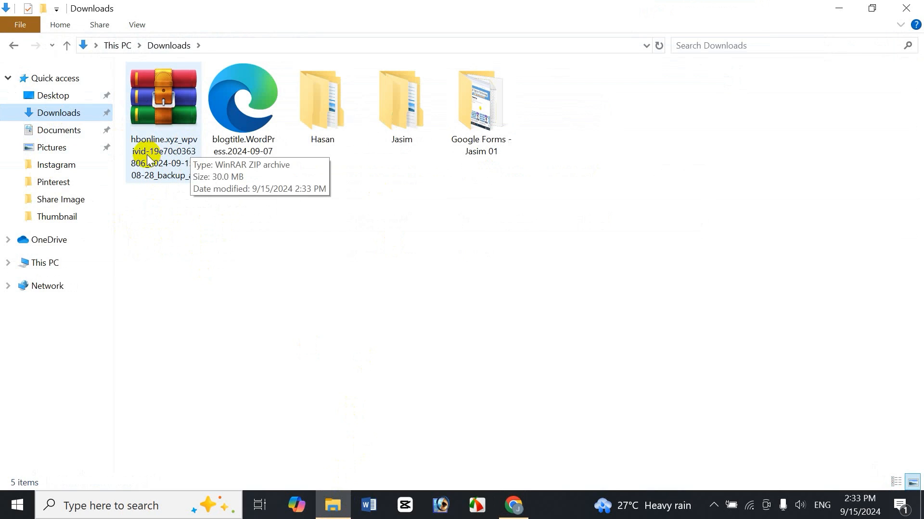
# - Switch back to Chrome and close the Download history tab
pyautogui.click(513, 505)
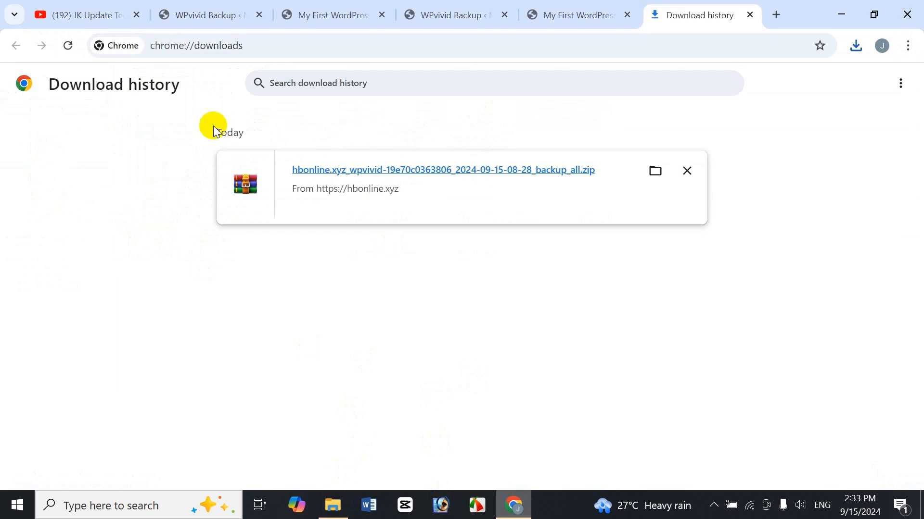
pyautogui.click(219, 13)
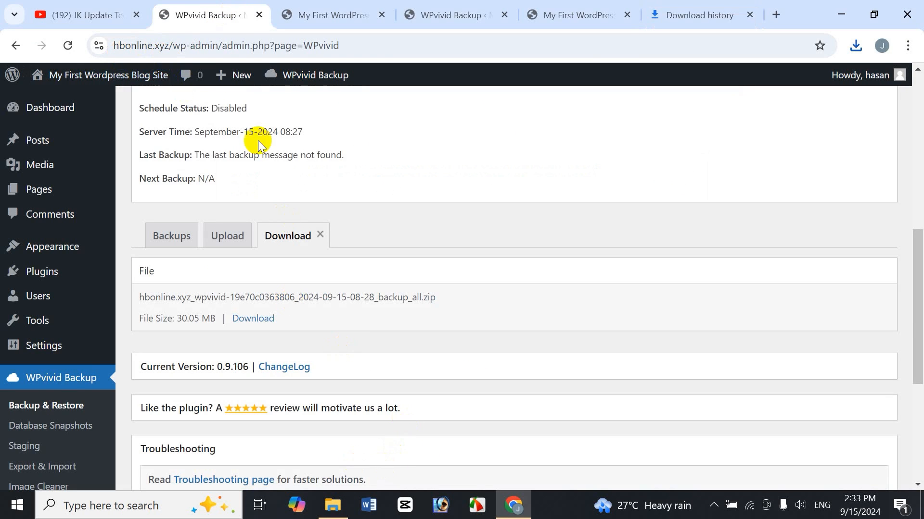
pyautogui.click(332, 505)
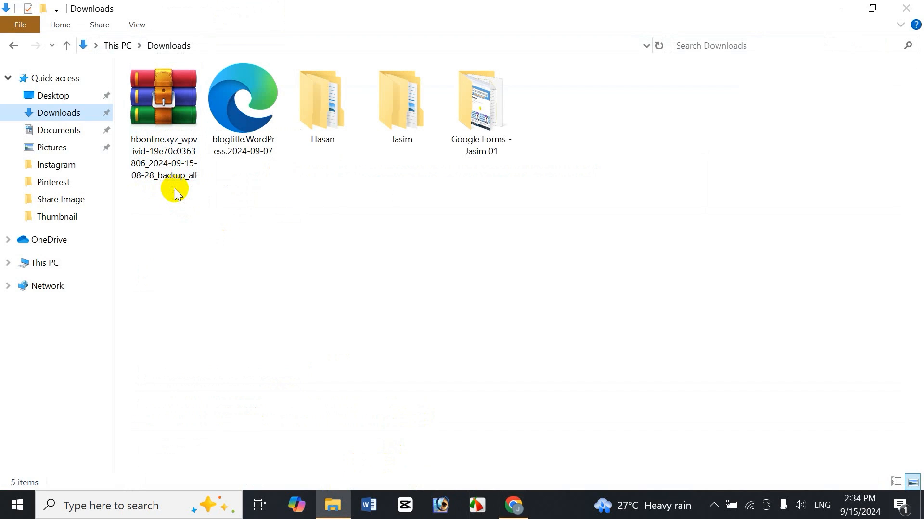
pyautogui.click(514, 506)
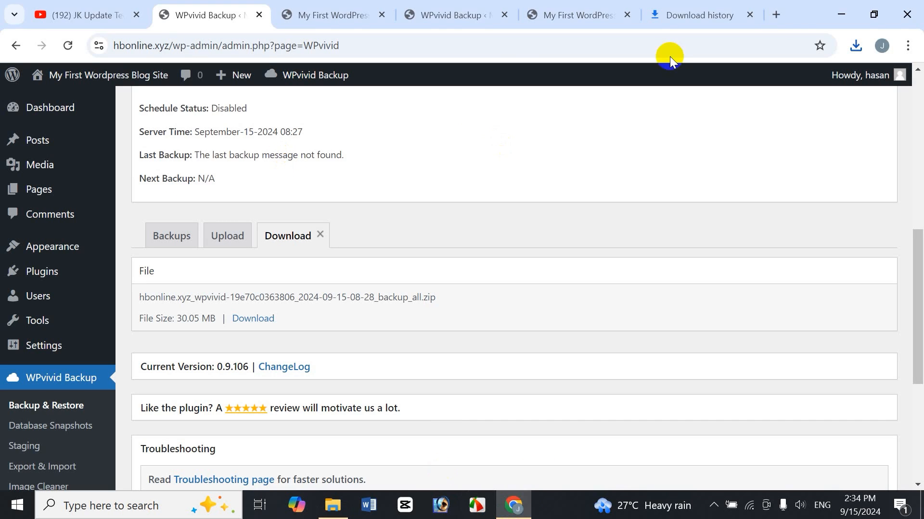
pyautogui.click(711, 15)
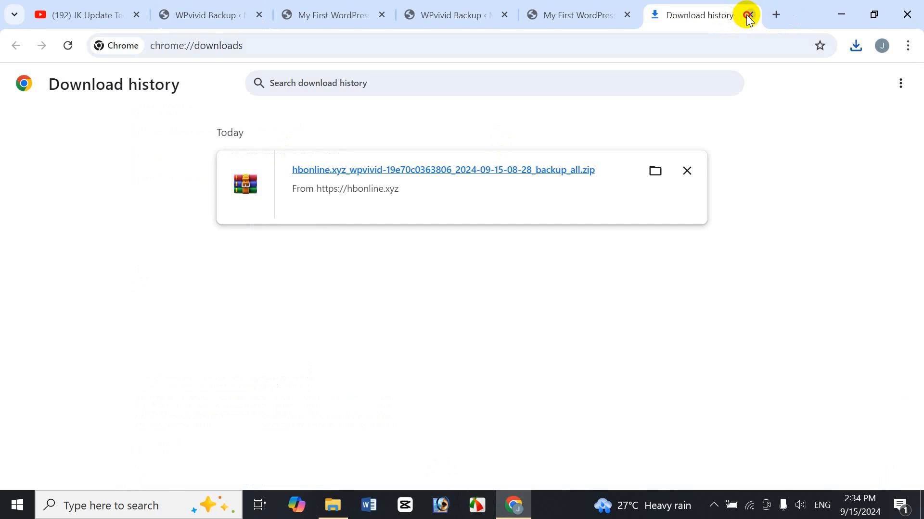
pyautogui.click(748, 15)
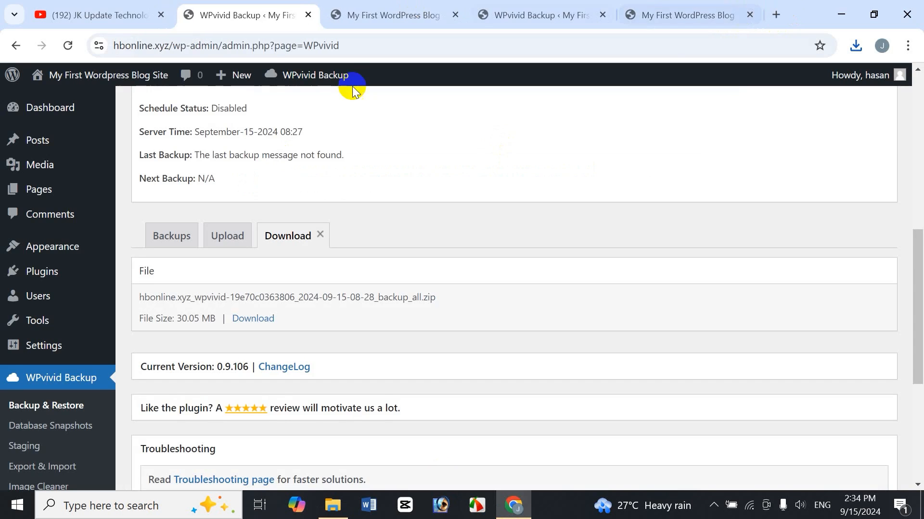
# - Go to the Upload section of jasimonline.com's WPvivid page and try dragging in the backup zip
pyautogui.click(515, 15)
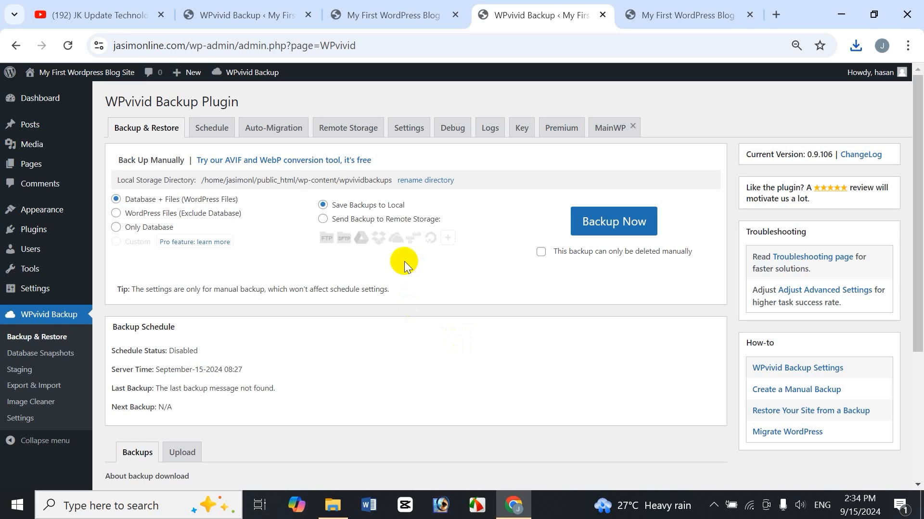
pyautogui.click(920, 185)
pyautogui.moveTo(920, 185); pyautogui.dragTo(919, 332)
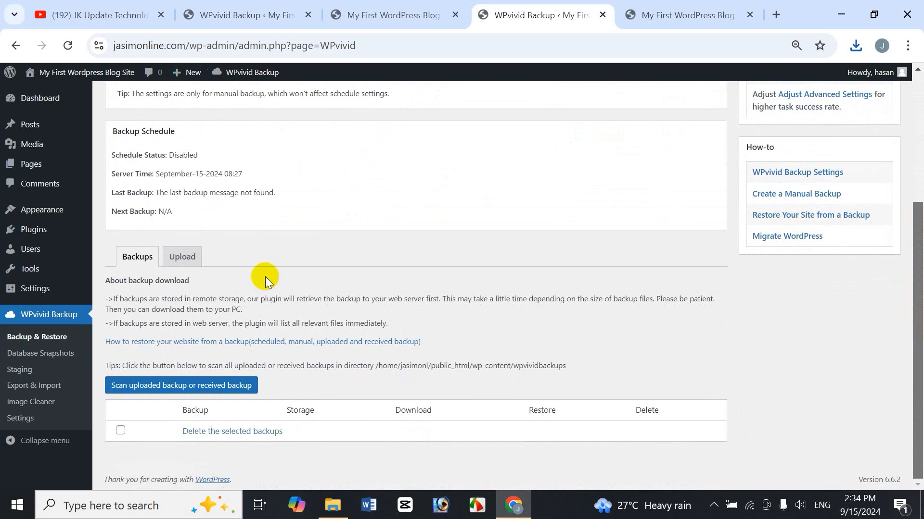
pyautogui.click(186, 259)
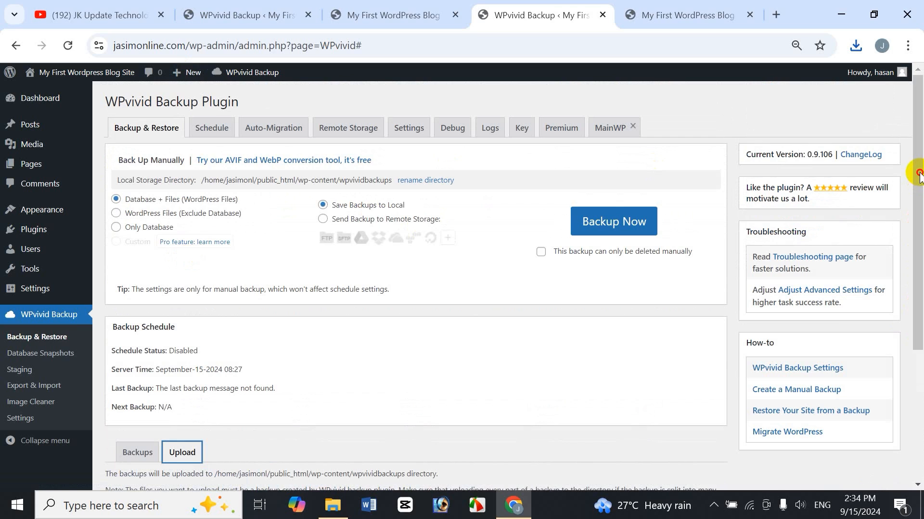
pyautogui.moveTo(919, 175); pyautogui.dragTo(919, 330)
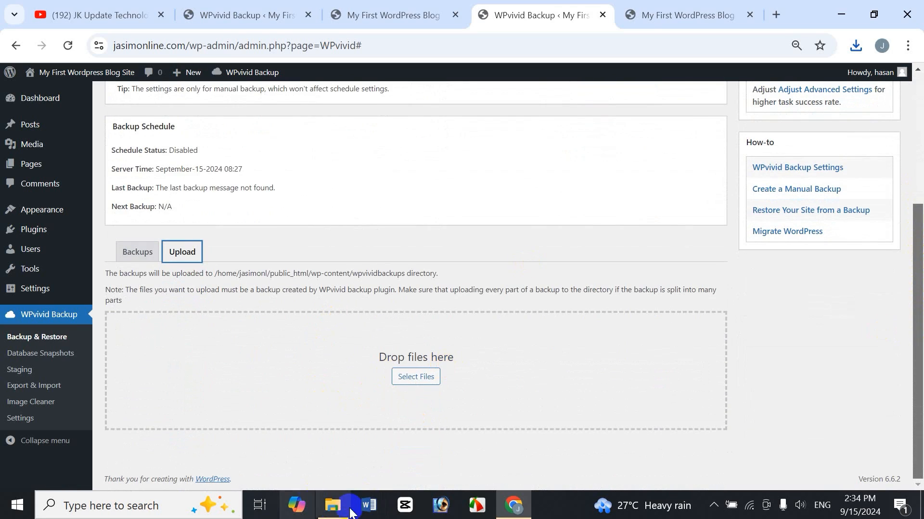
pyautogui.click(335, 507)
pyautogui.click(185, 171)
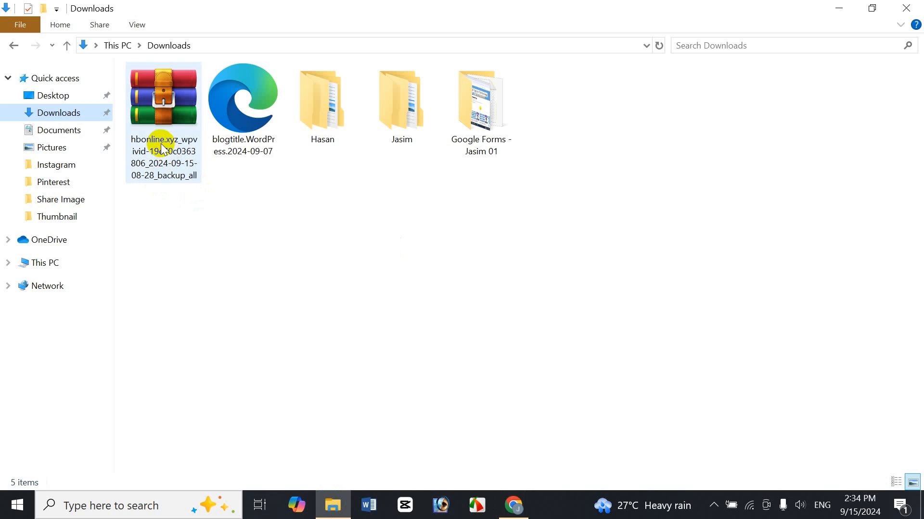
pyautogui.moveTo(159, 142); pyautogui.dragTo(278, 331)
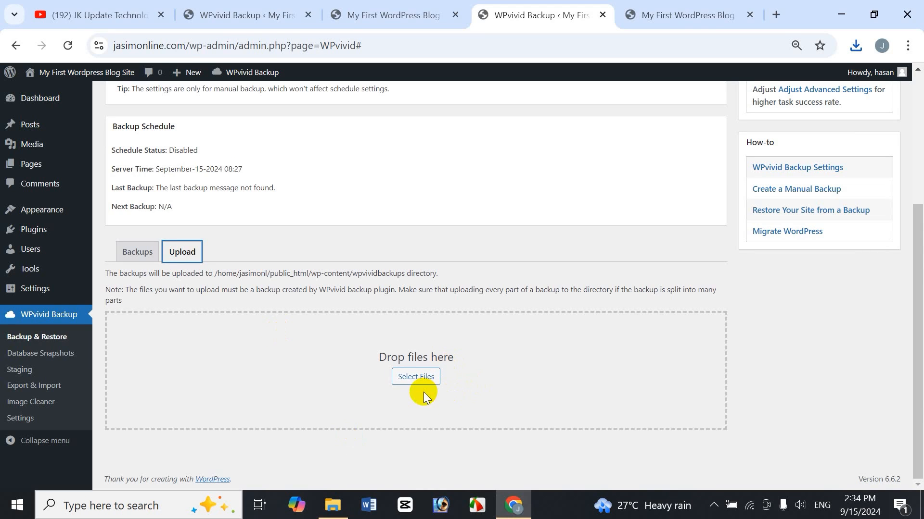
# - Select the hbonline.xyz backup zip from Downloads and start uploading it
pyautogui.click(411, 382)
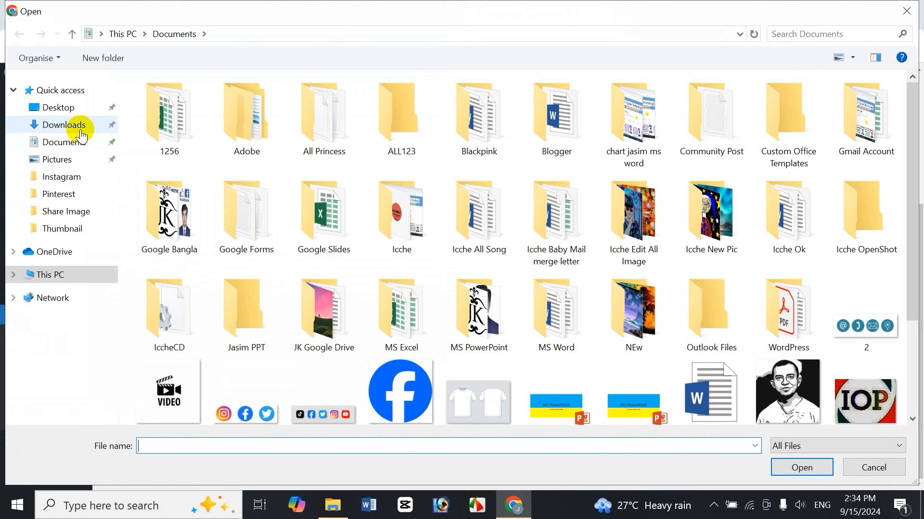
pyautogui.click(67, 125)
pyautogui.click(512, 177)
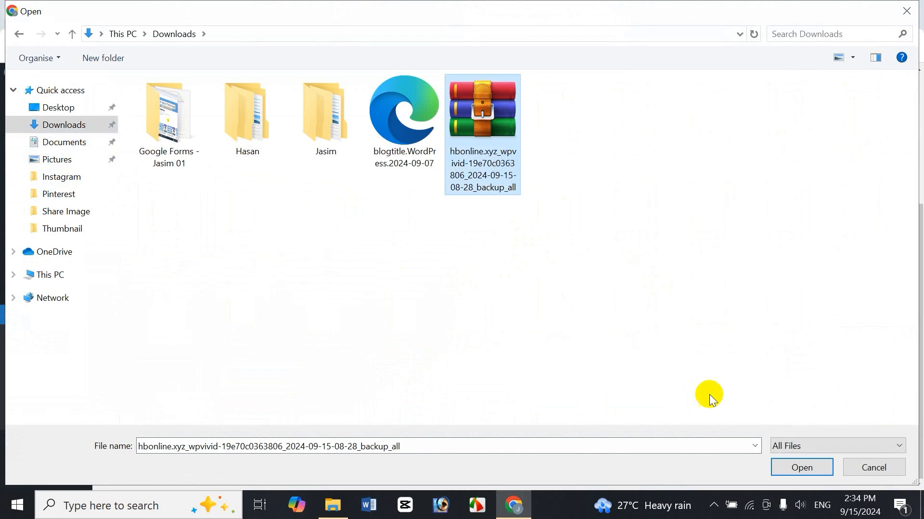
pyautogui.click(782, 464)
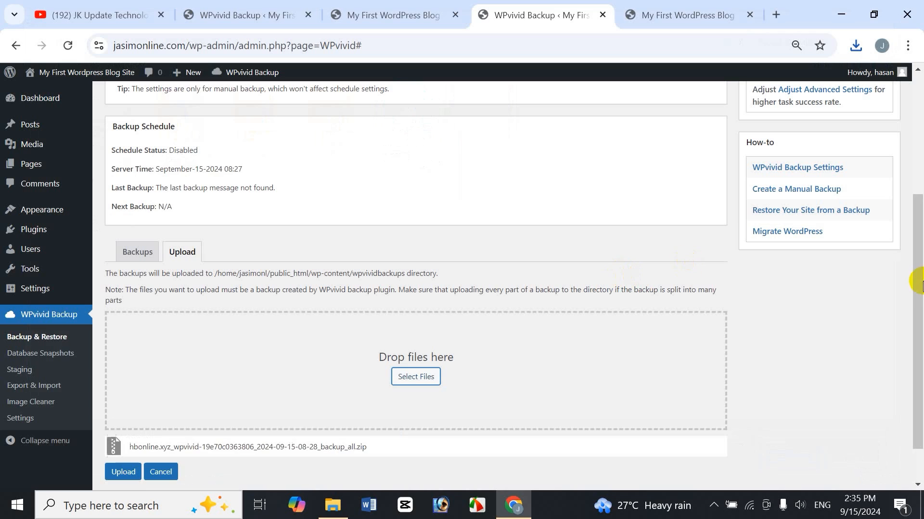
pyautogui.moveTo(917, 264); pyautogui.dragTo(918, 349)
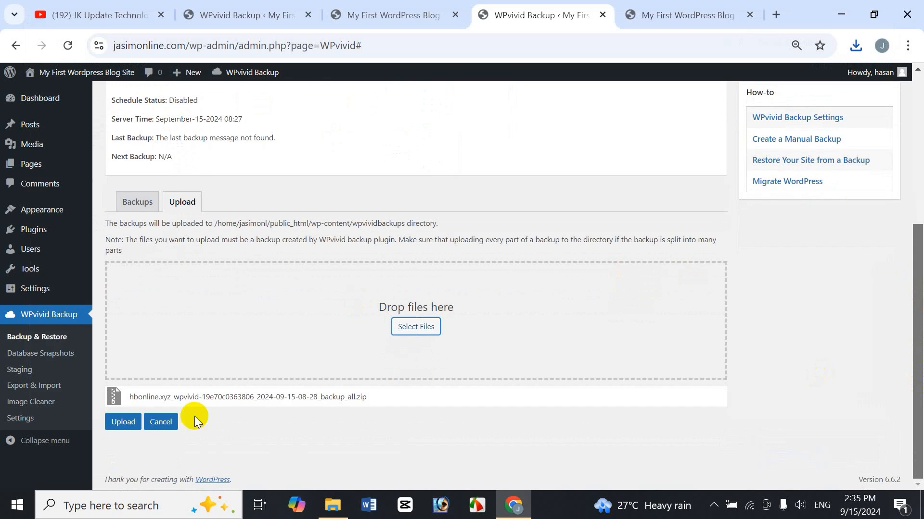
pyautogui.click(116, 421)
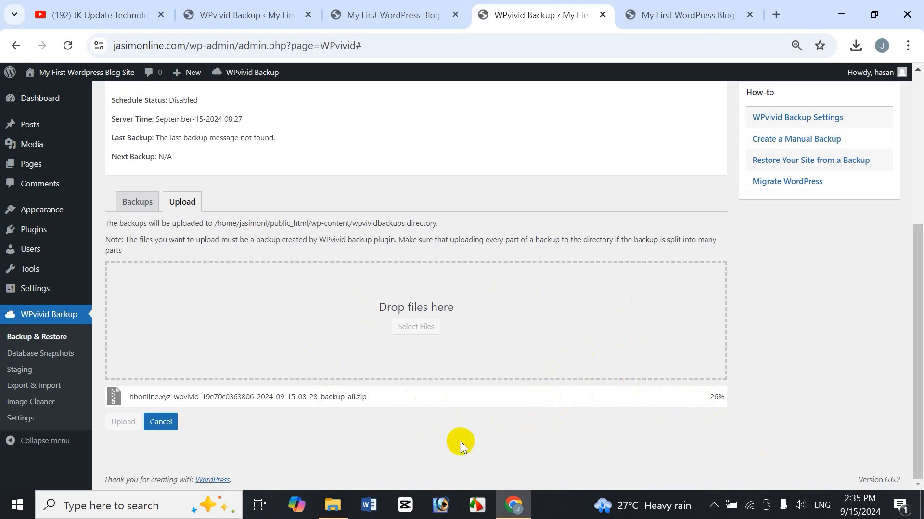
# - Check the site tabs while the upload runs, then dismiss the upload-completed alert with OK
pyautogui.click(680, 13)
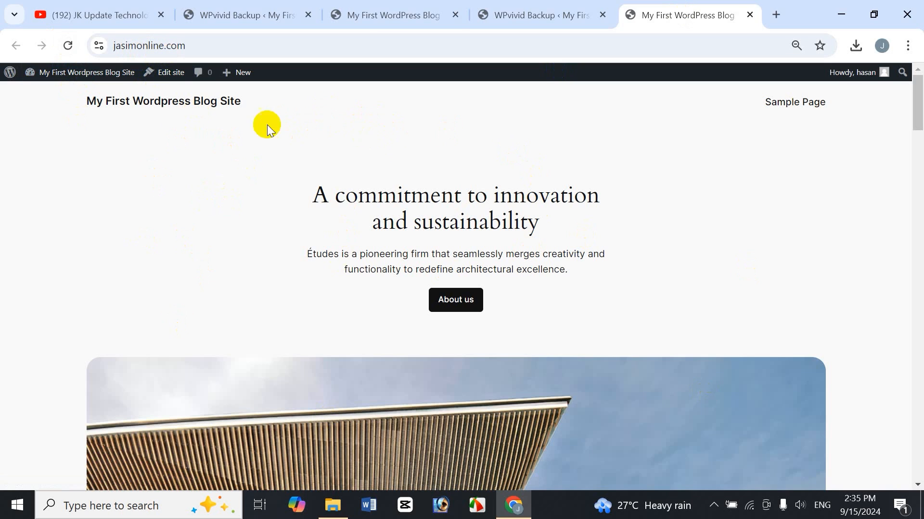
pyautogui.click(361, 12)
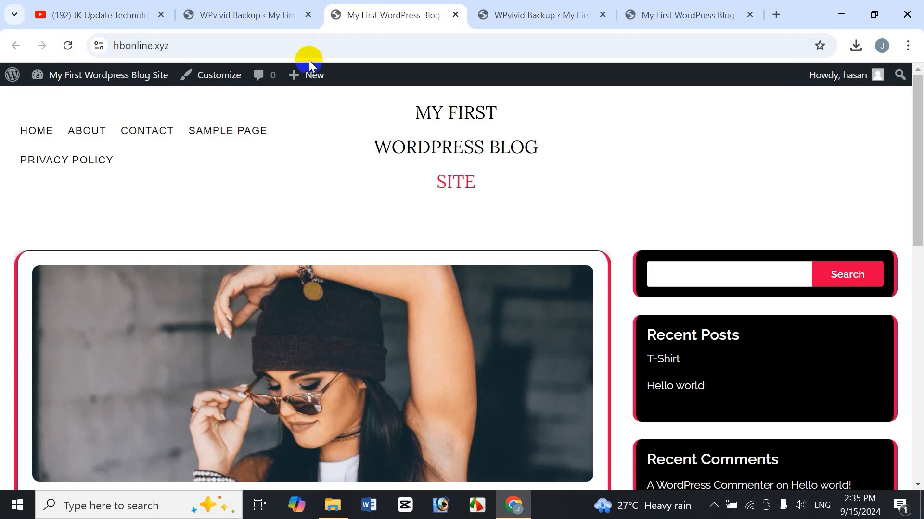
pyautogui.click(729, 12)
pyautogui.click(522, 14)
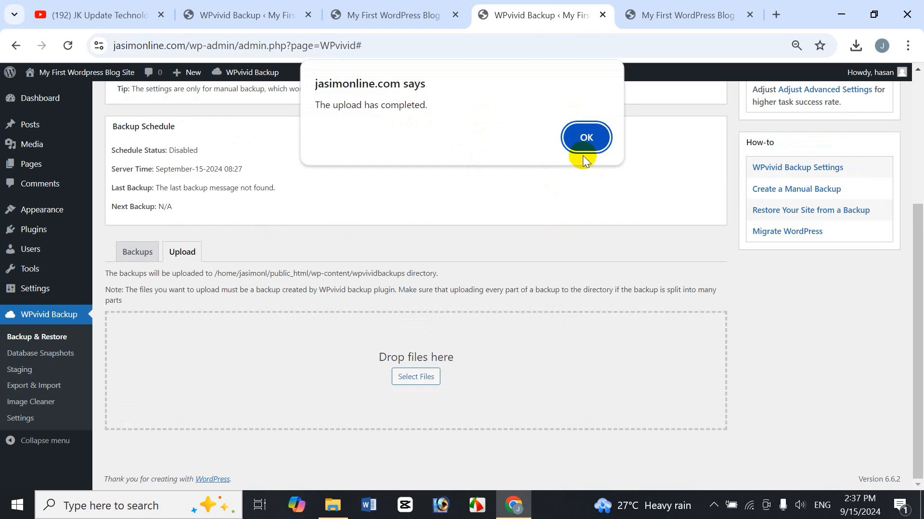
pyautogui.click(568, 143)
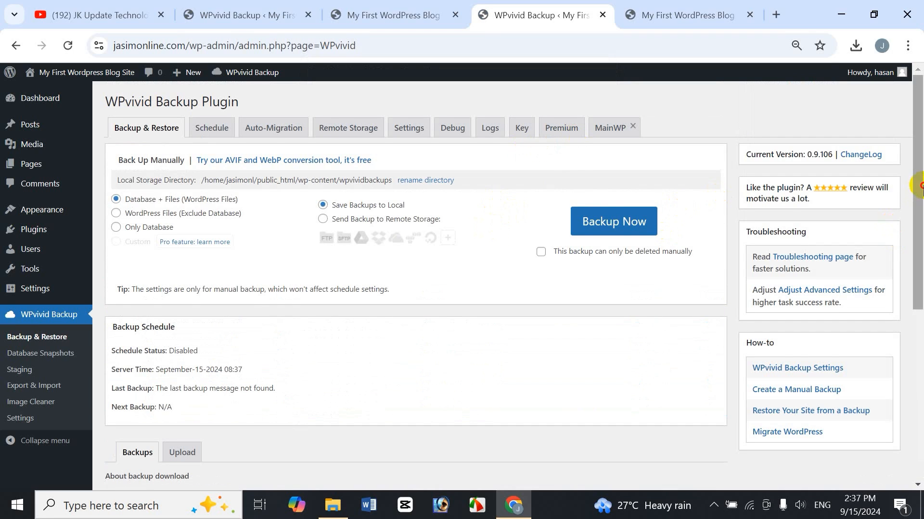
# - Trash the 06:30 backup row and confirm, keeping only the Sep-15-2024 08:28 upload
pyautogui.moveTo(918, 190); pyautogui.dragTo(916, 357)
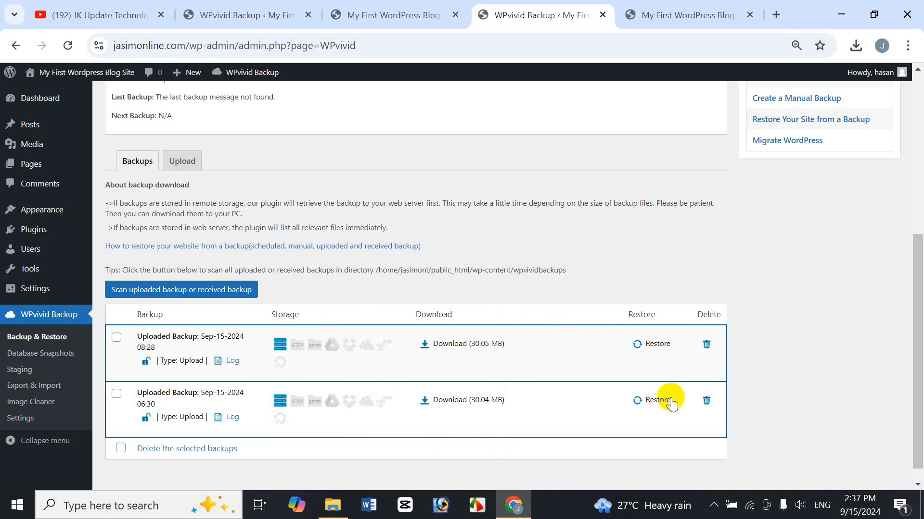
pyautogui.click(707, 404)
pyautogui.click(526, 146)
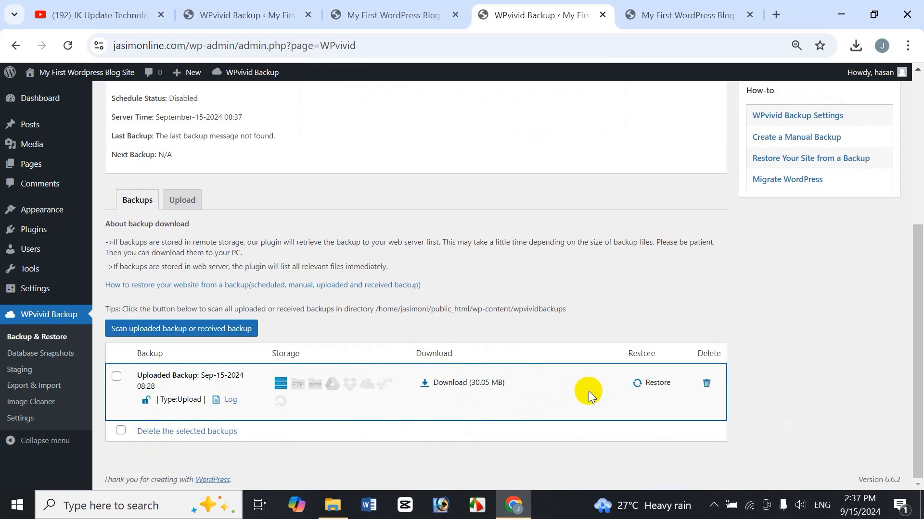
# - Restore jasimonline.com from the 08:28 backup, confirm, and acknowledge completion at 100%
pyautogui.click(648, 387)
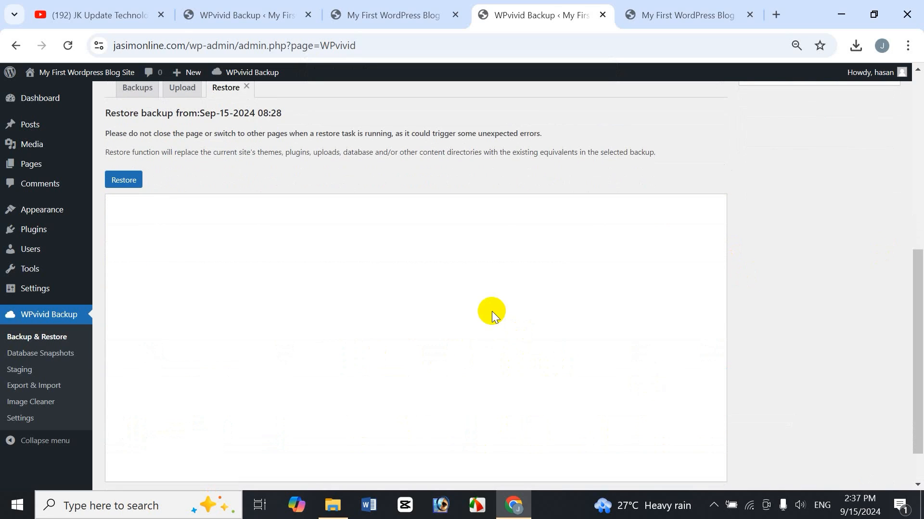
pyautogui.click(123, 185)
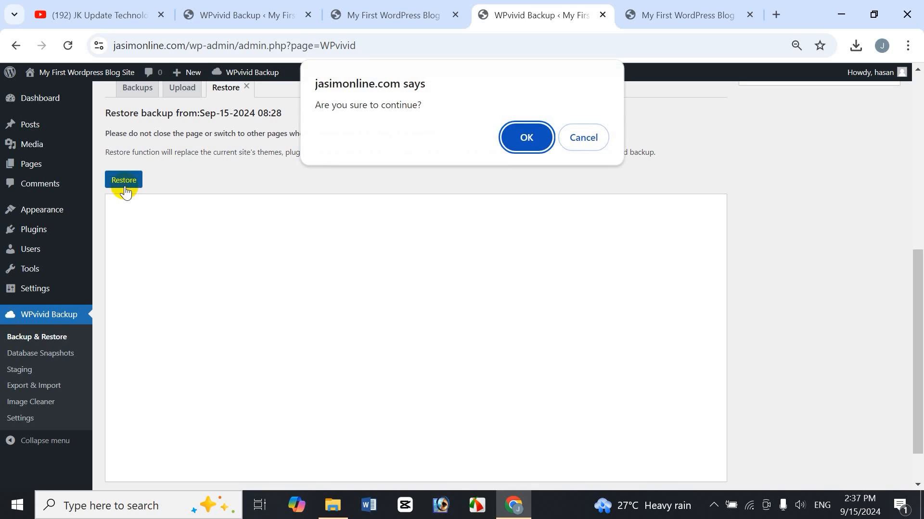
pyautogui.click(527, 138)
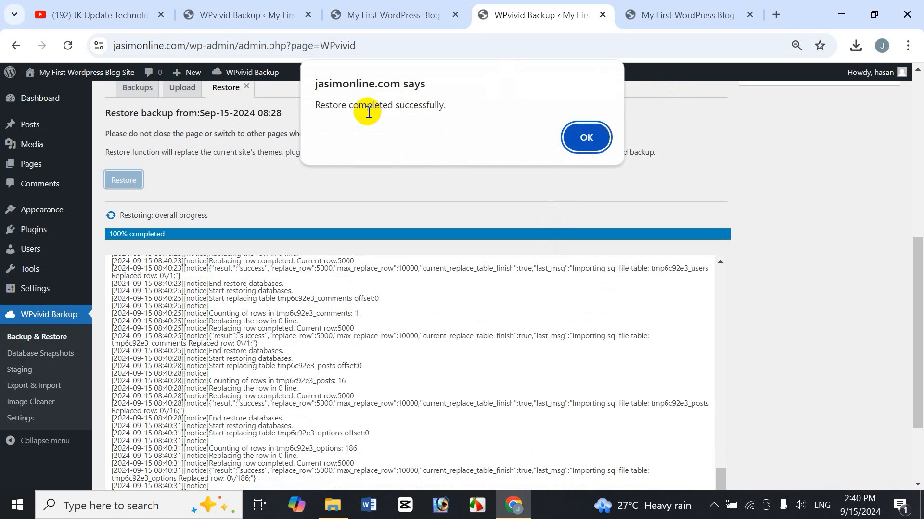
pyautogui.click(589, 138)
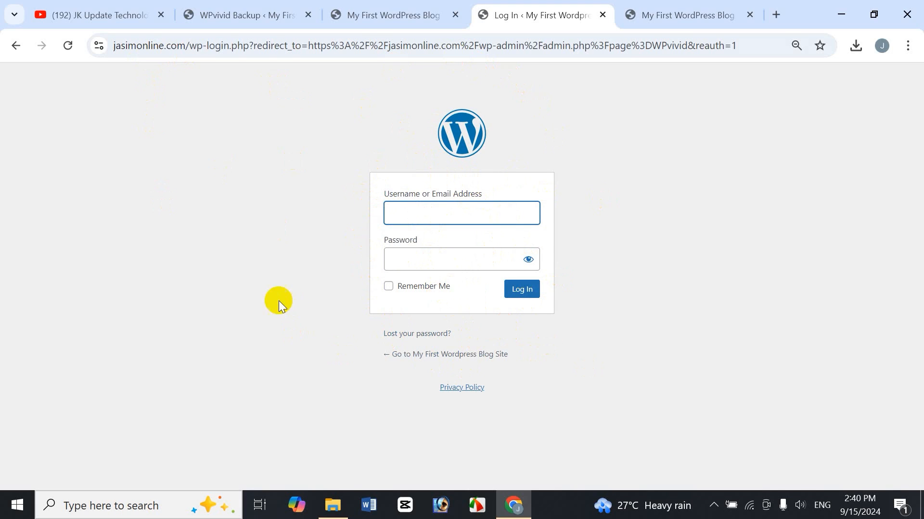
# - Switch back and forth between the hbonline.xyz backup page and jasimonline.com login page
pyautogui.click(240, 19)
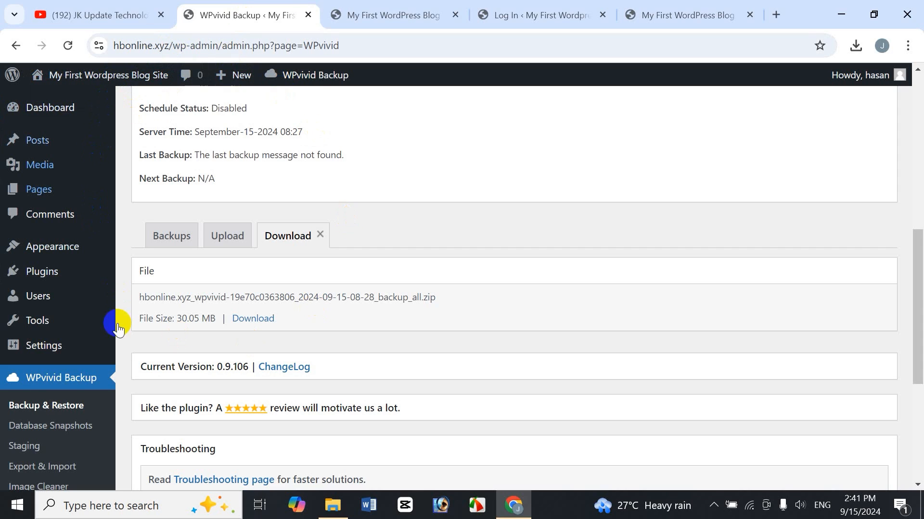
pyautogui.click(487, 9)
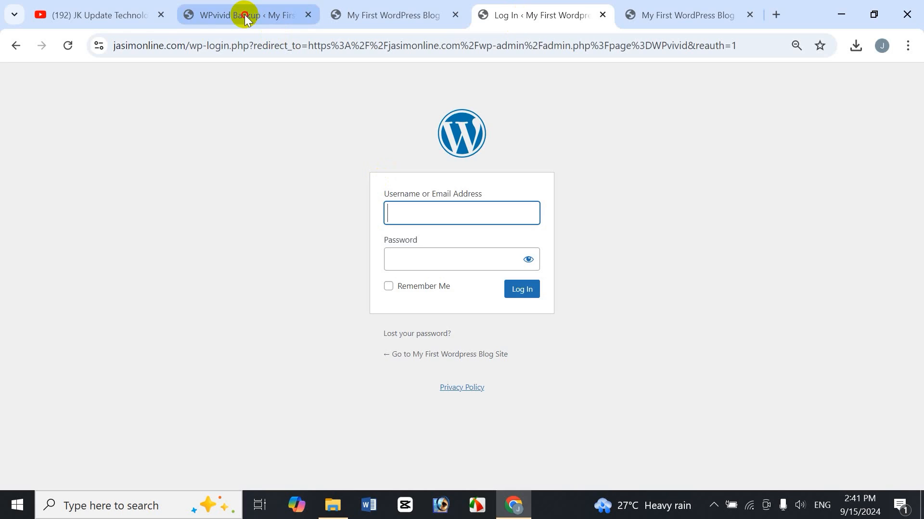
pyautogui.click(244, 14)
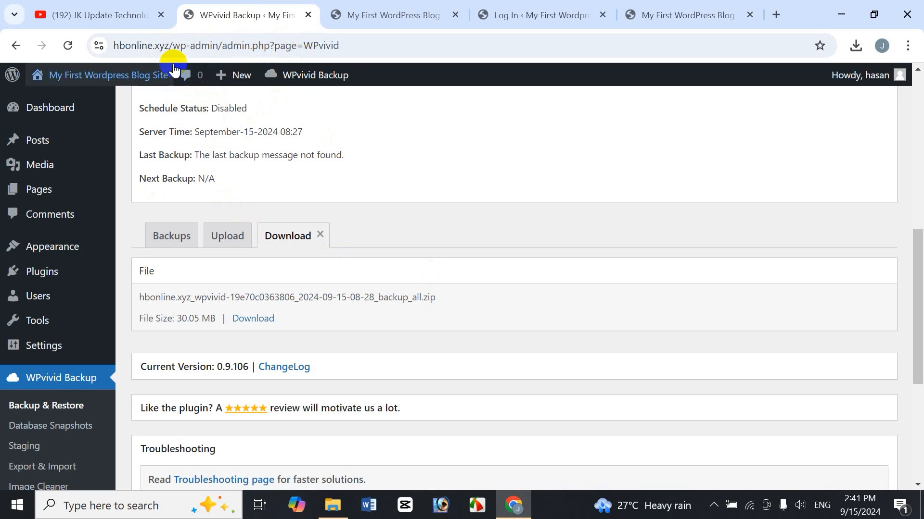
pyautogui.click(521, 15)
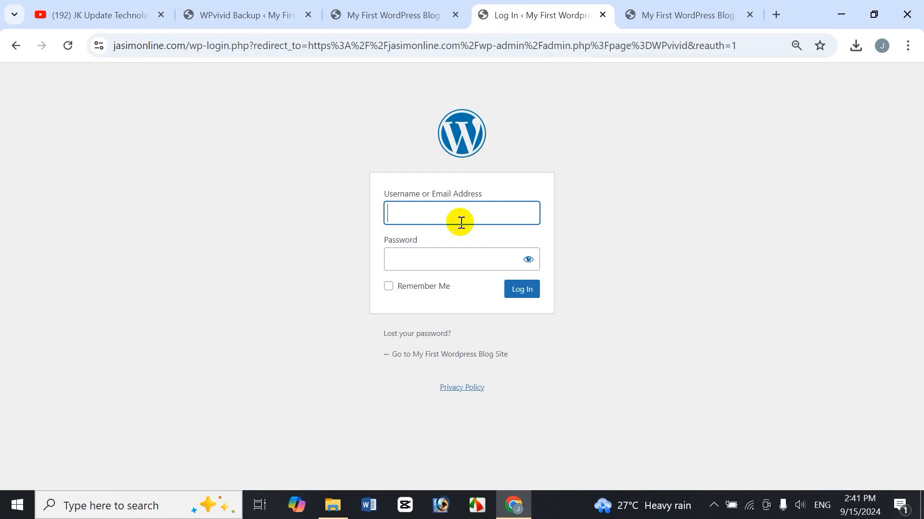
pyautogui.click(229, 18)
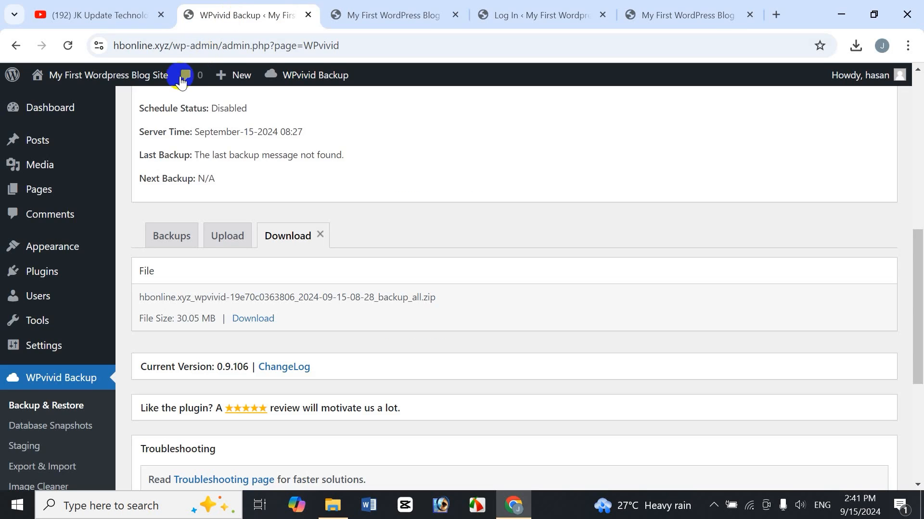
pyautogui.click(525, 13)
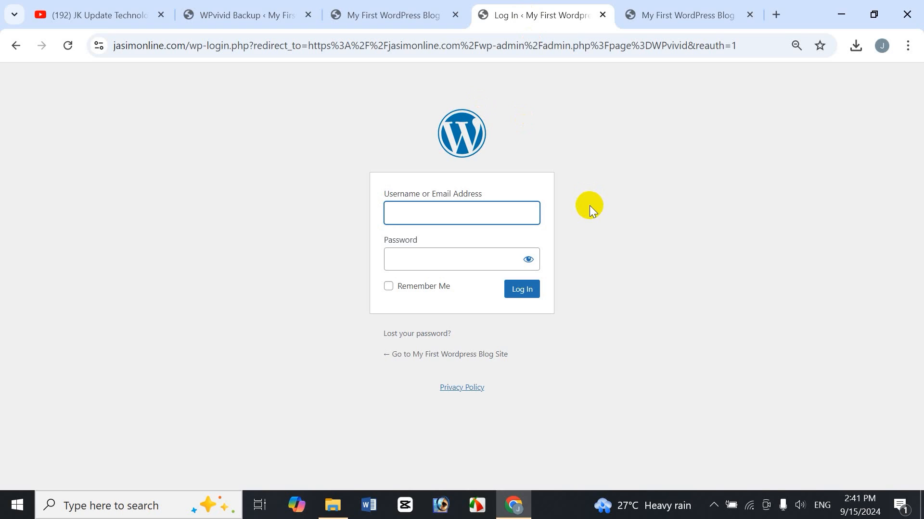
pyautogui.click(243, 14)
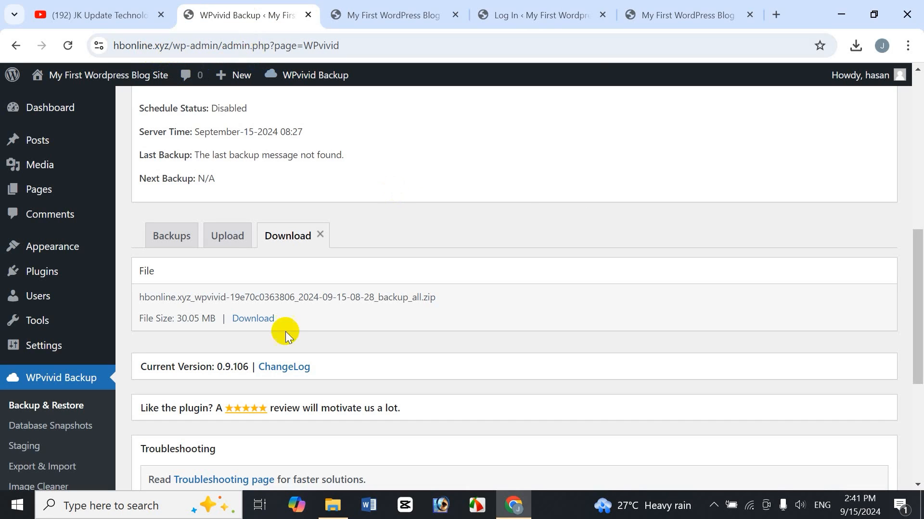
pyautogui.click(541, 25)
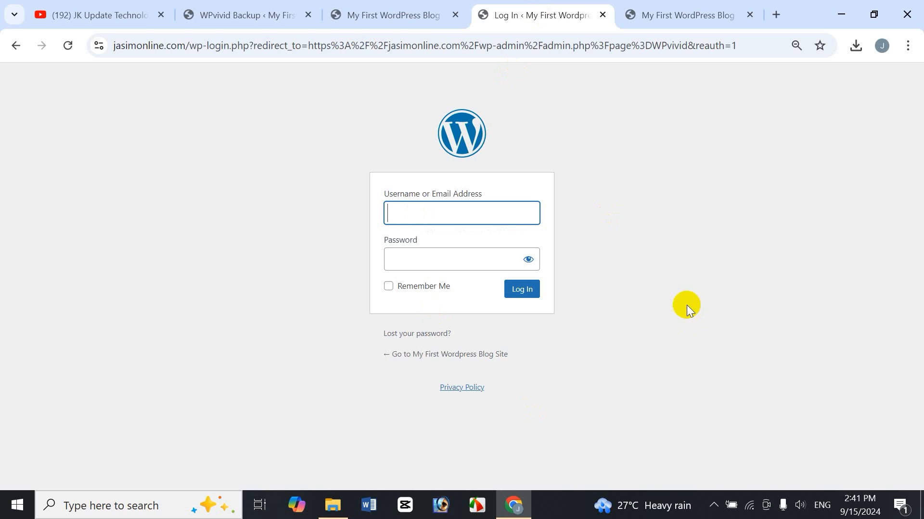
# - Log in to jasimonline.com with the admin username and password
pyautogui.write('hasan')
pyautogui.press('Tab')
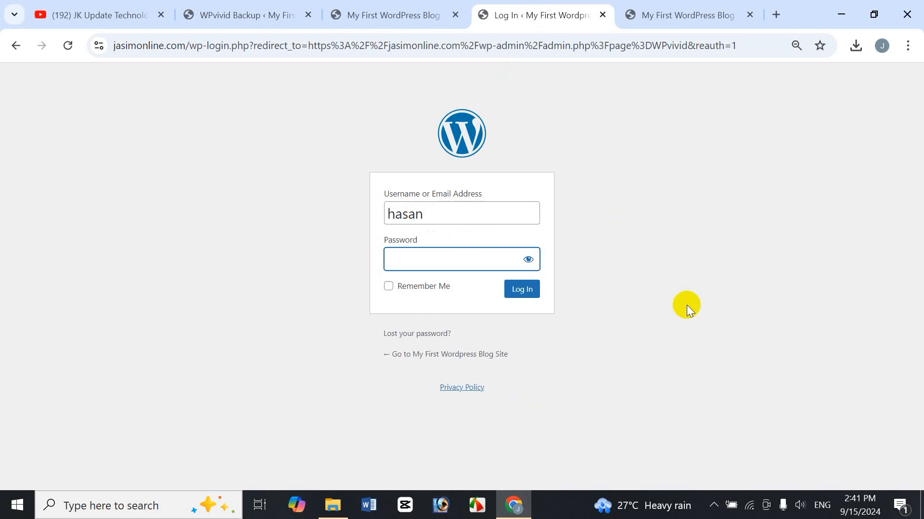
pyautogui.write('•••••••••••')
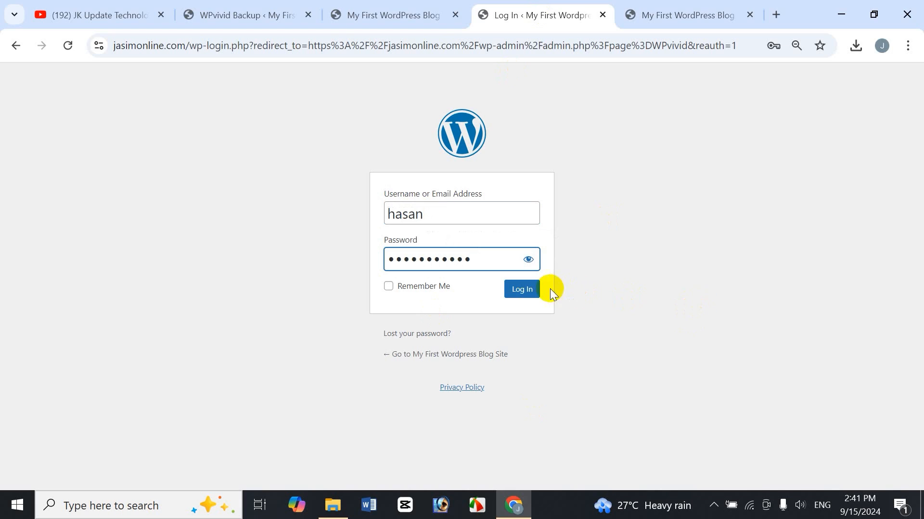
pyautogui.click(527, 291)
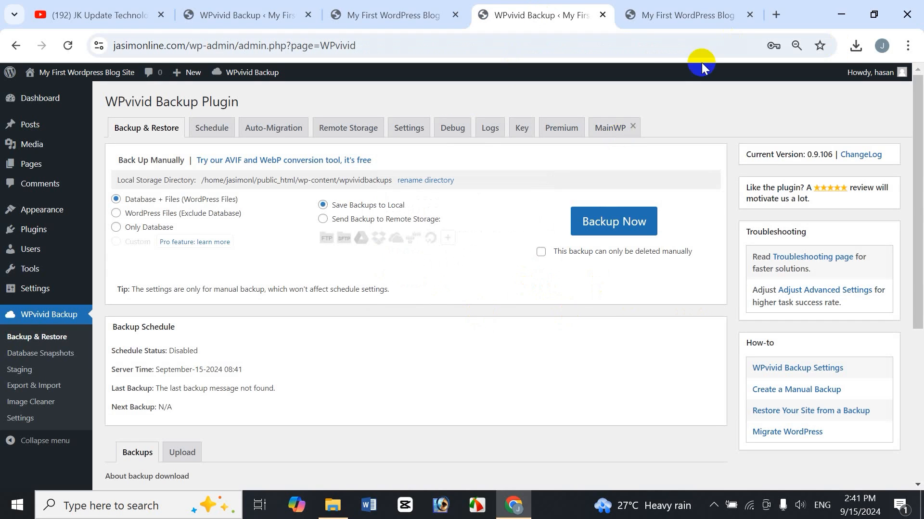
# - Open jasimonline.com's restored front page in a new tab via Visit Site
pyautogui.click(749, 16)
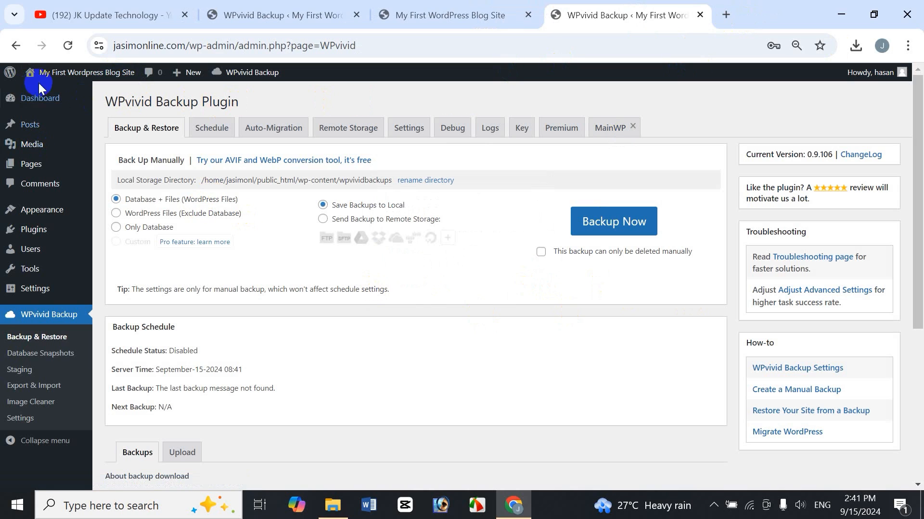
pyautogui.moveTo(81, 80)
pyautogui.rightClick(67, 94)
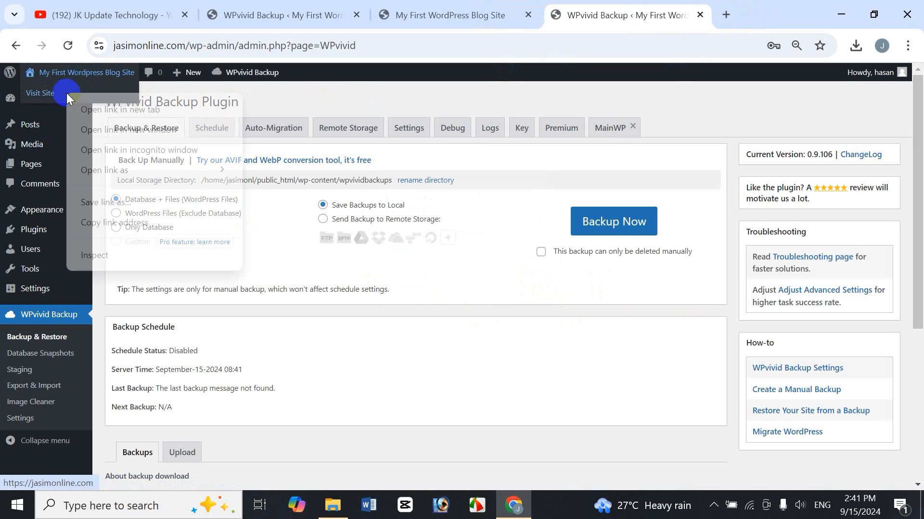
pyautogui.click(103, 108)
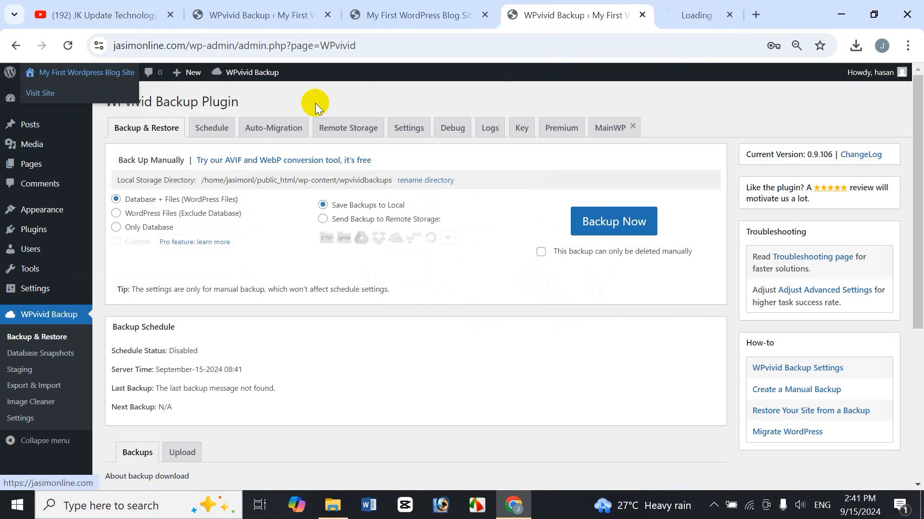
pyautogui.click(688, 15)
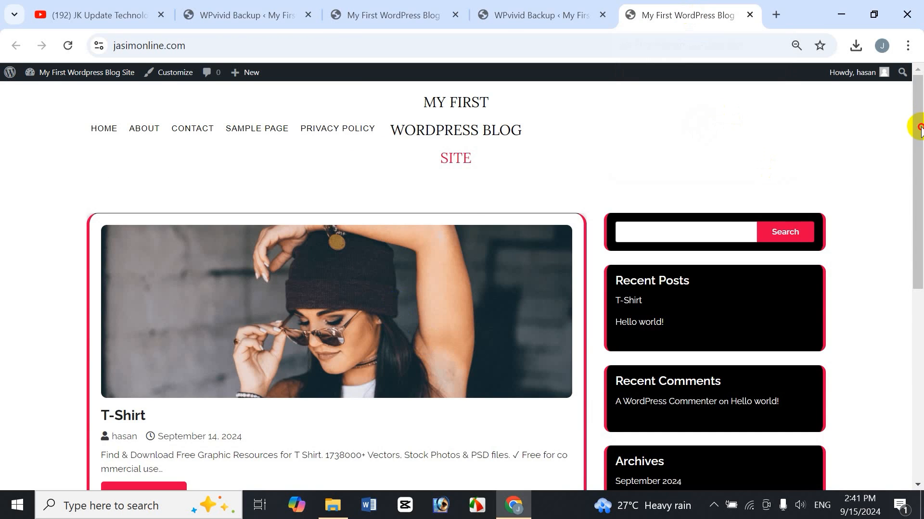
pyautogui.moveTo(918, 127)
pyautogui.mouseDown()
pyautogui.moveTo(913, 332)
pyautogui.moveTo(919, 121)
pyautogui.mouseUp()
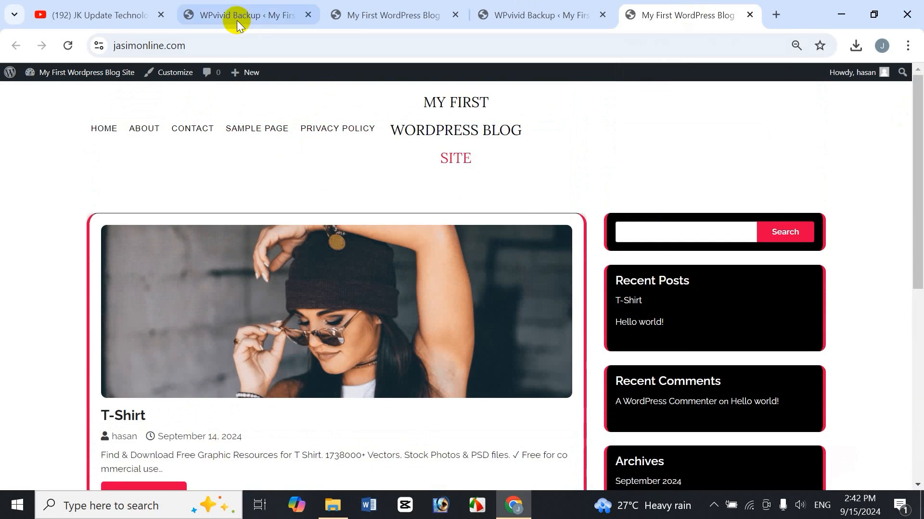
# - Open hbonline.xyz's front page in a new tab from its admin's Visit Site link
pyautogui.click(350, 19)
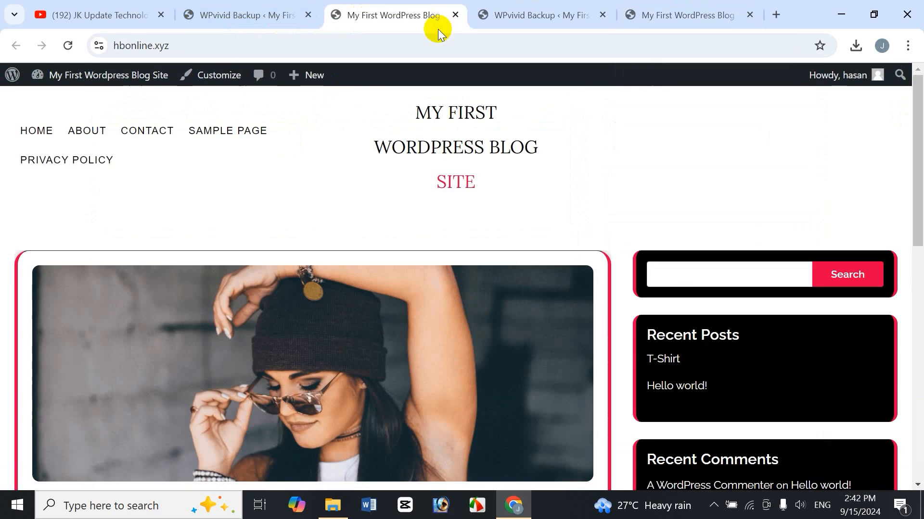
pyautogui.click(455, 15)
pyautogui.click(226, 17)
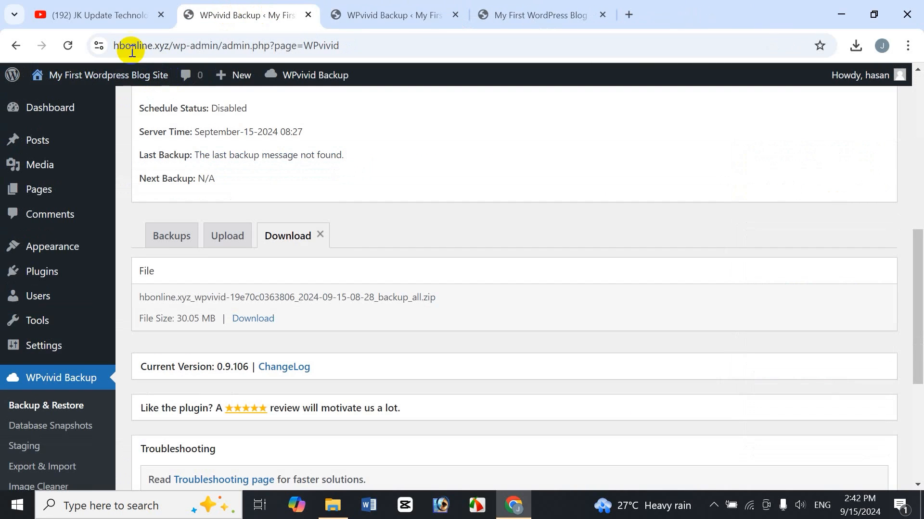
pyautogui.moveTo(117, 85)
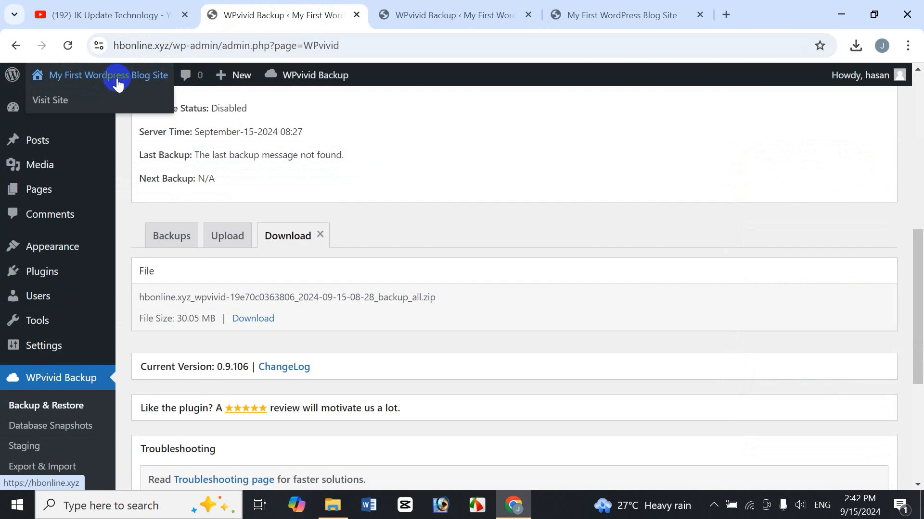
pyautogui.rightClick(86, 100)
pyautogui.click(173, 118)
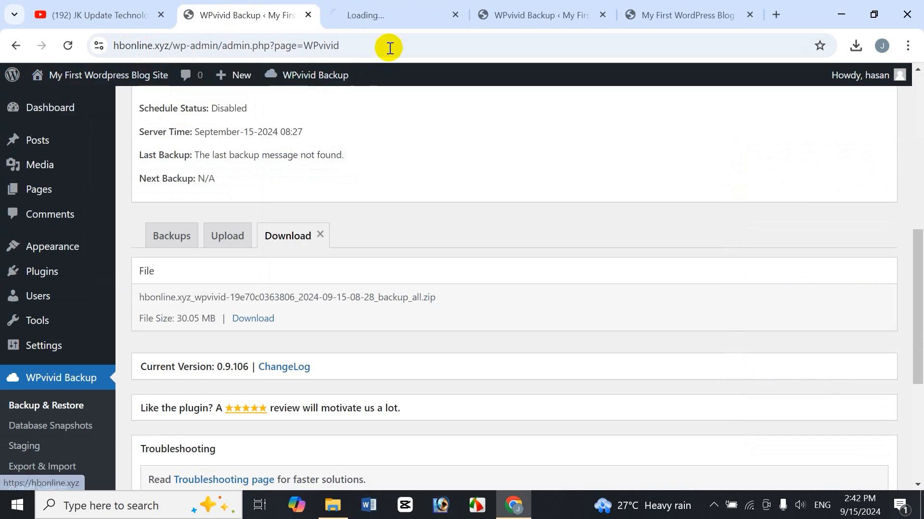
pyautogui.click(380, 17)
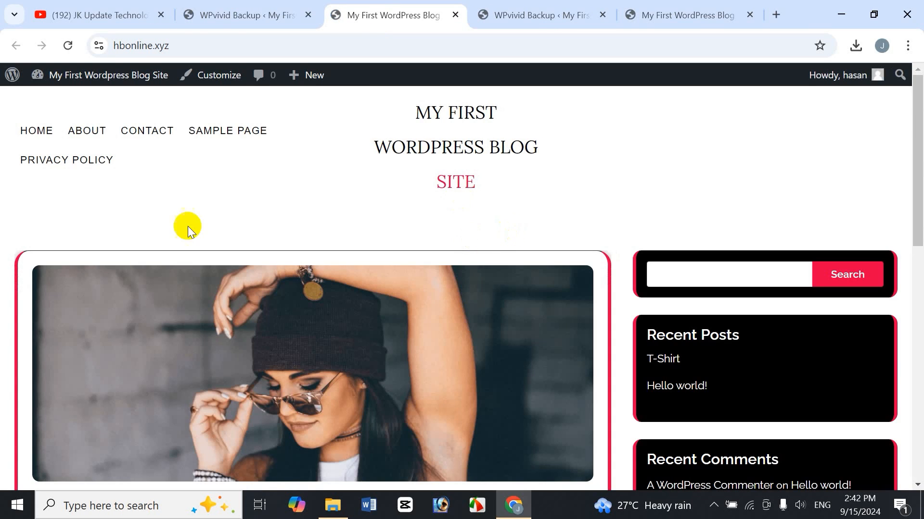
pyautogui.moveTo(917, 184); pyautogui.dragTo(917, 84)
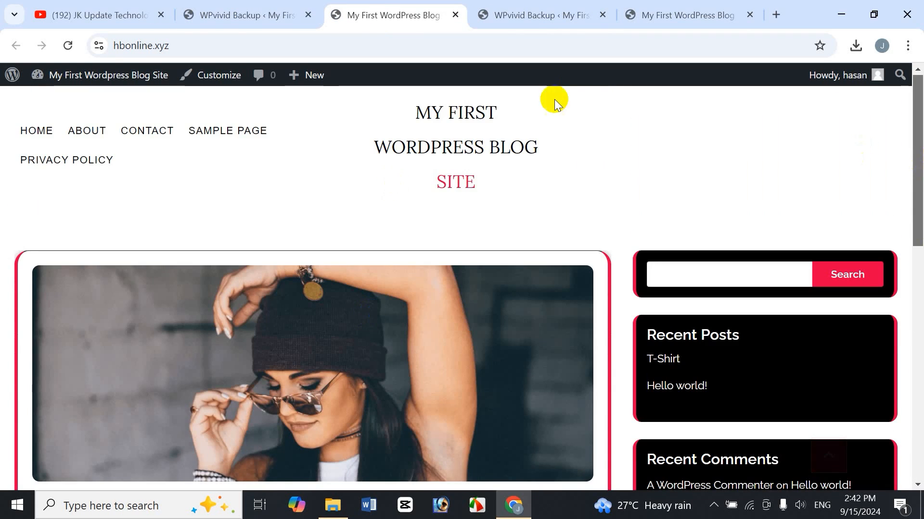
# - Compare both homepages' T-Shirt and Hello world! posts, then return to jasimonline's WPvivid Backup tab
pyautogui.click(683, 15)
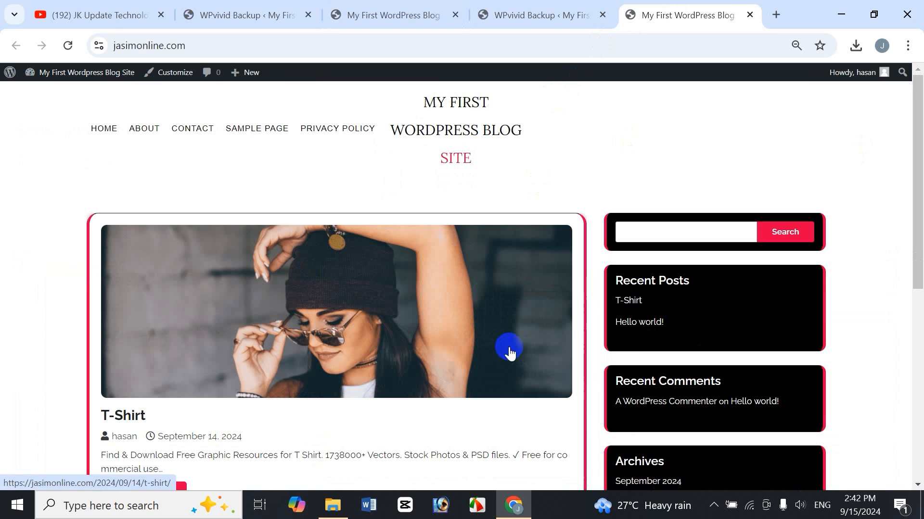
pyautogui.click(366, 16)
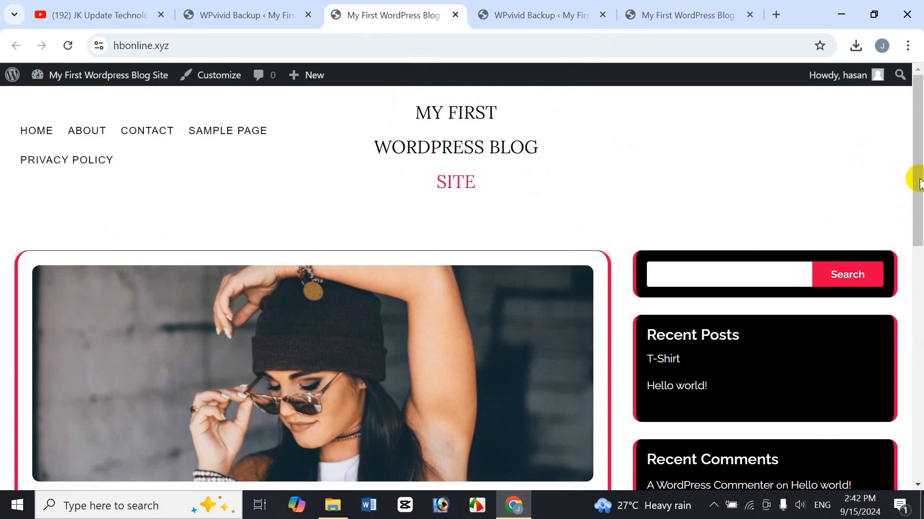
pyautogui.moveTo(919, 179); pyautogui.dragTo(918, 140)
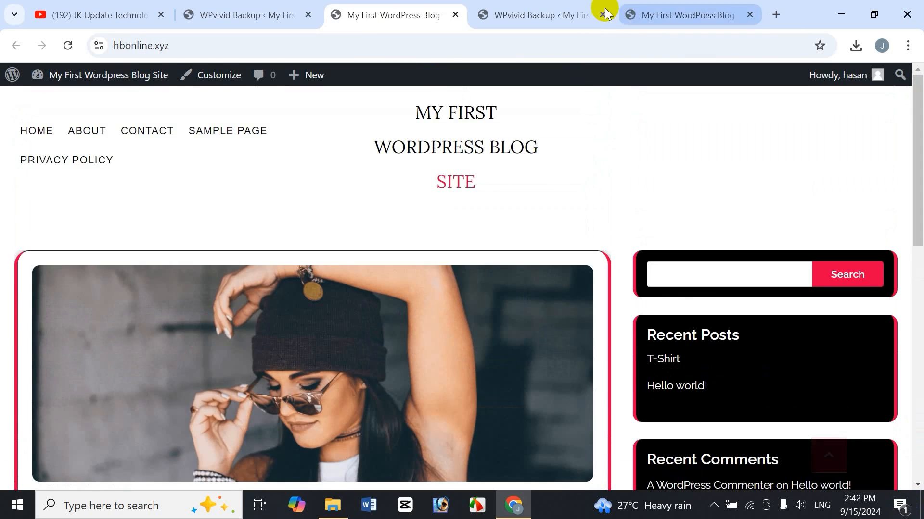
pyautogui.click(682, 15)
pyautogui.moveTo(918, 276); pyautogui.dragTo(901, 40)
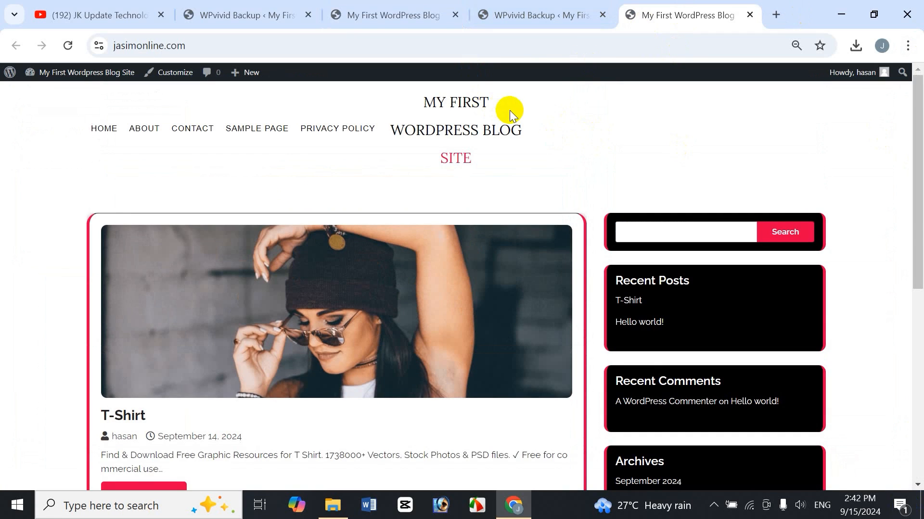
pyautogui.click(535, 34)
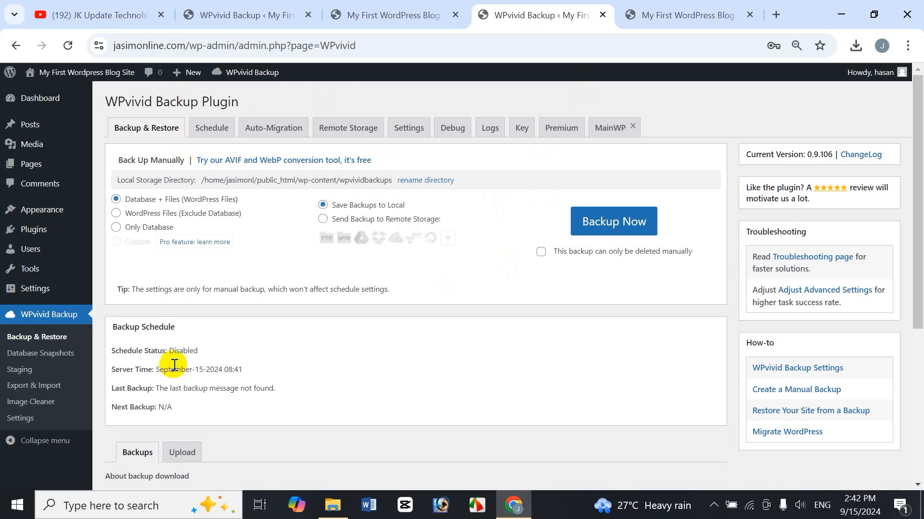
# - Edit the admin user from All Users and scroll down to Account Management
pyautogui.moveTo(32, 248)
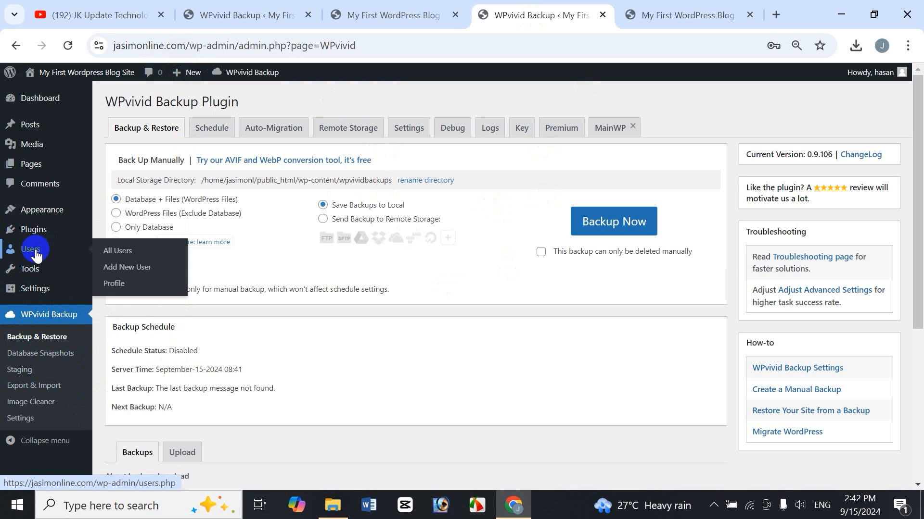
pyautogui.click(129, 258)
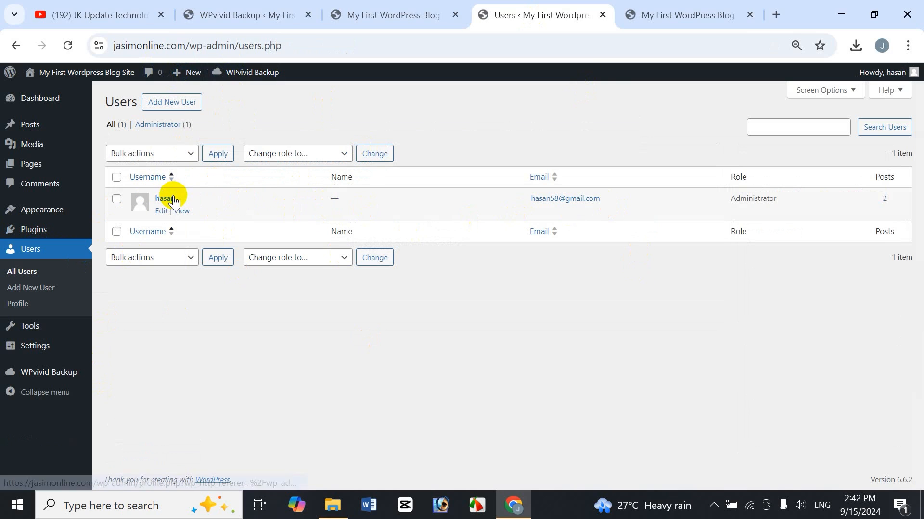
pyautogui.click(161, 210)
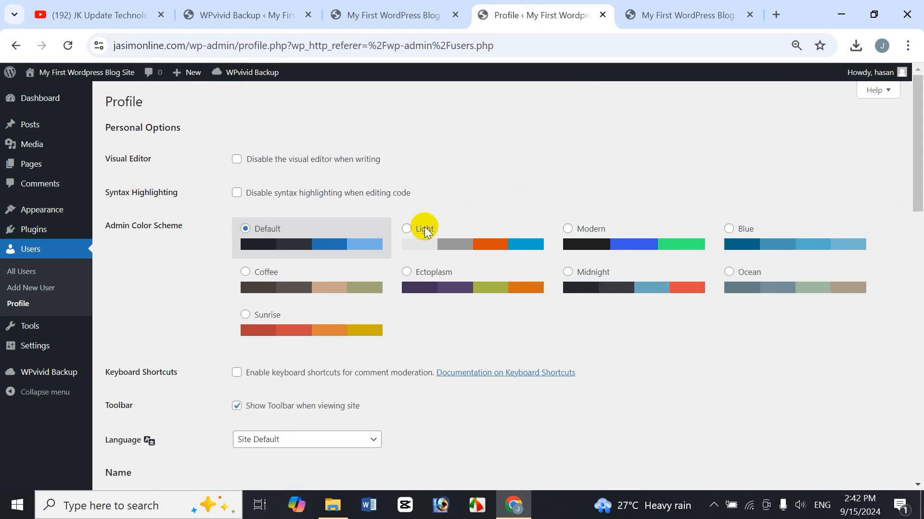
pyautogui.moveTo(916, 186); pyautogui.dragTo(916, 264)
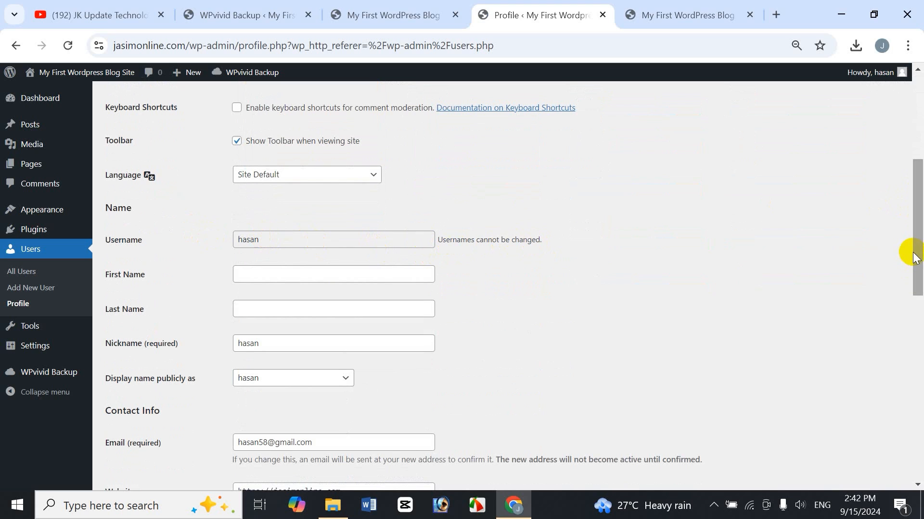
pyautogui.moveTo(913, 255); pyautogui.dragTo(917, 392)
# - Start a new administrator password and replace the generated one with a custom typed password
pyautogui.click(280, 314)
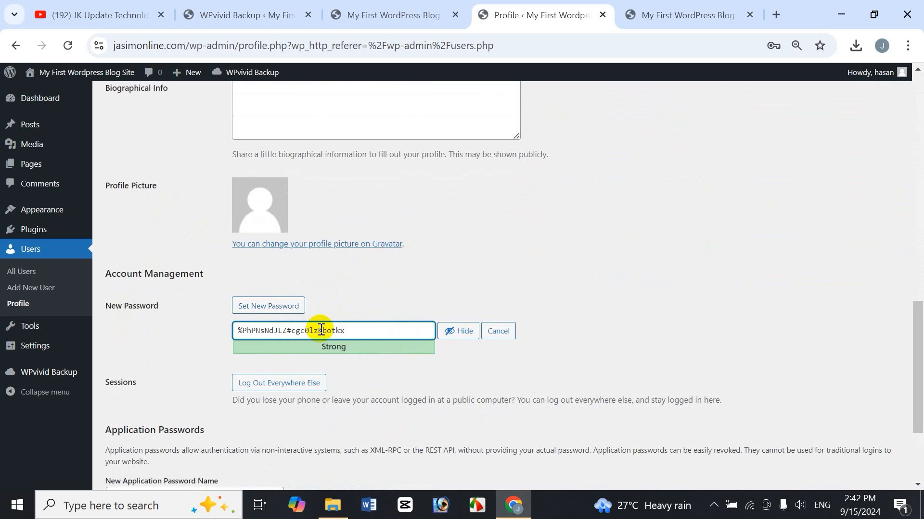
pyautogui.moveTo(387, 330); pyautogui.dragTo(208, 337)
pyautogui.press('BackSpace')
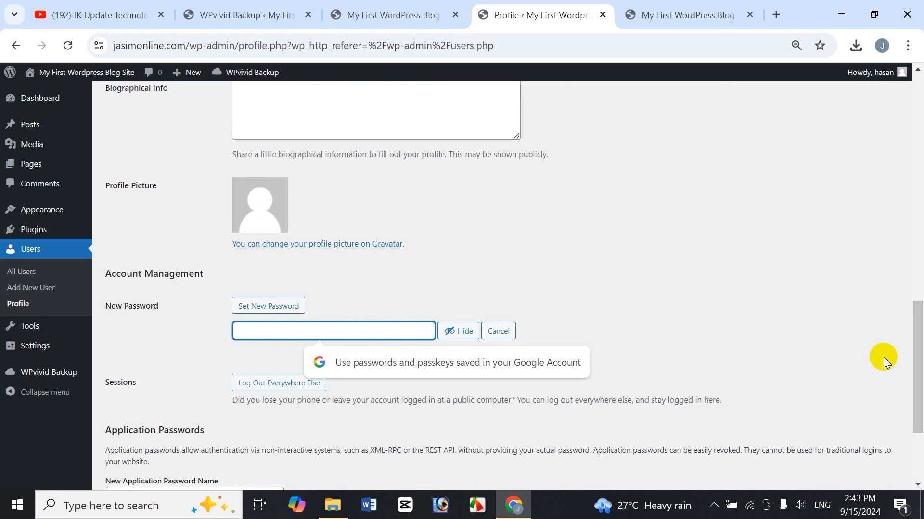
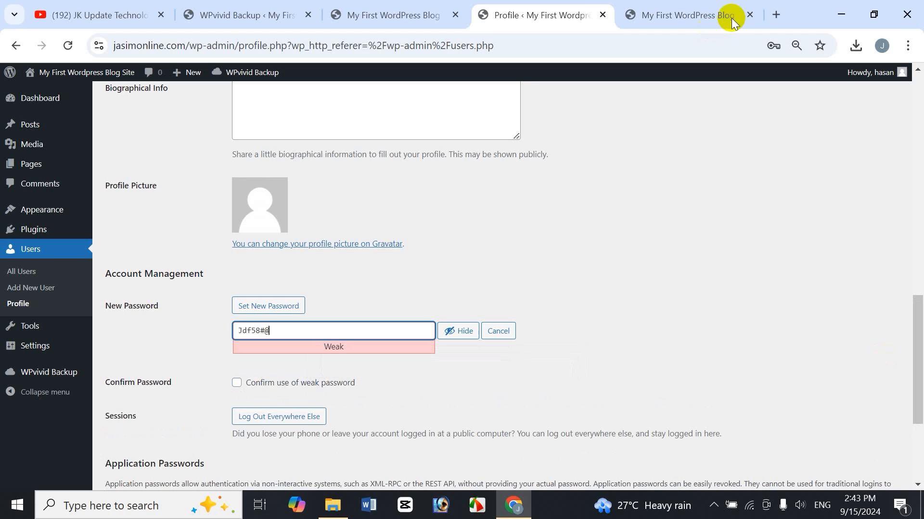
# - Revise the end of the custom password until the strength meter rates it Medium
pyautogui.moveTo(917, 319); pyautogui.dragTo(917, 402)
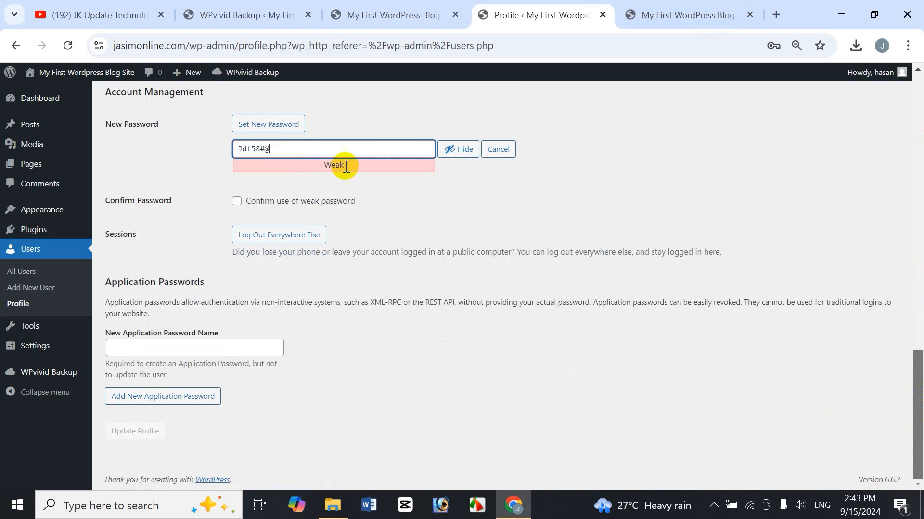
pyautogui.scroll(2, 915, 372)
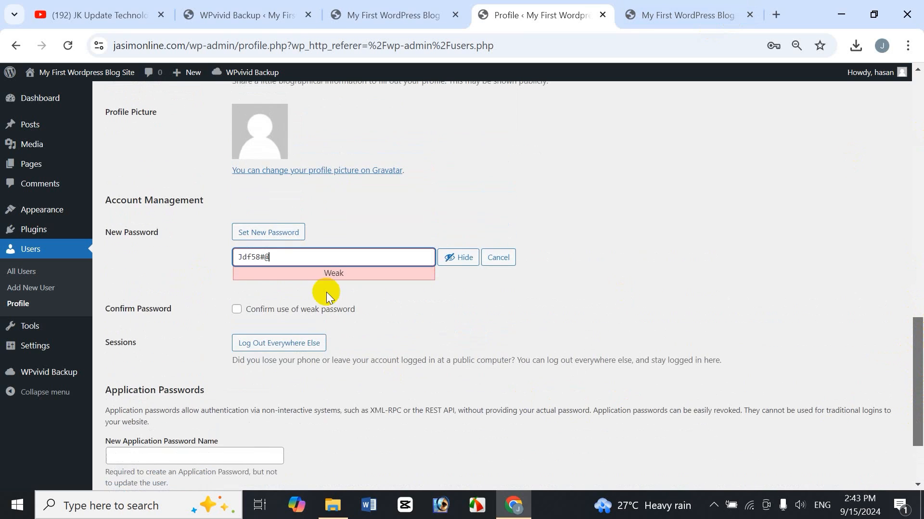
pyautogui.press('BackSpace')
pyautogui.press('BackSpace')
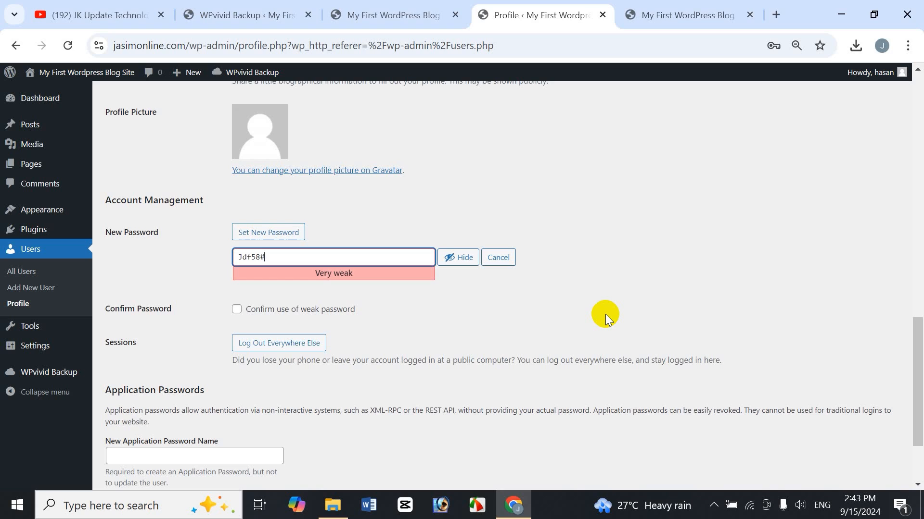
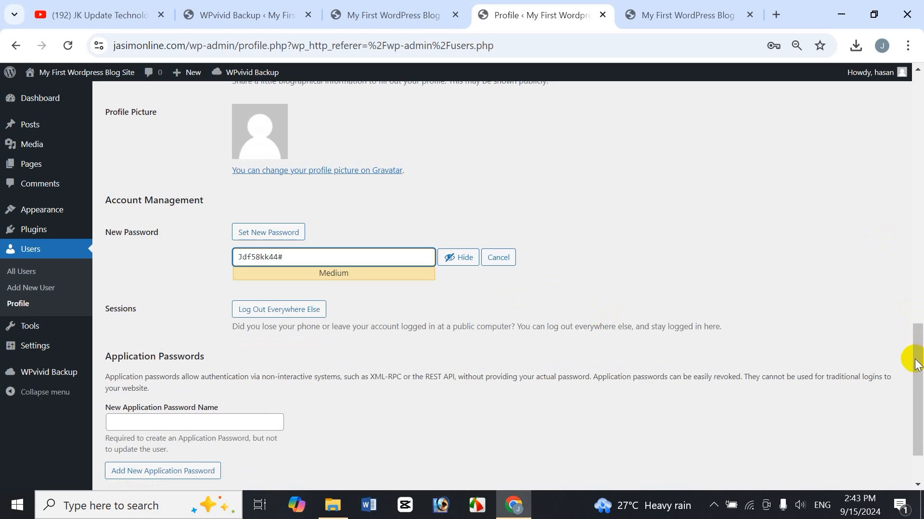
pyautogui.moveTo(917, 366); pyautogui.dragTo(920, 398)
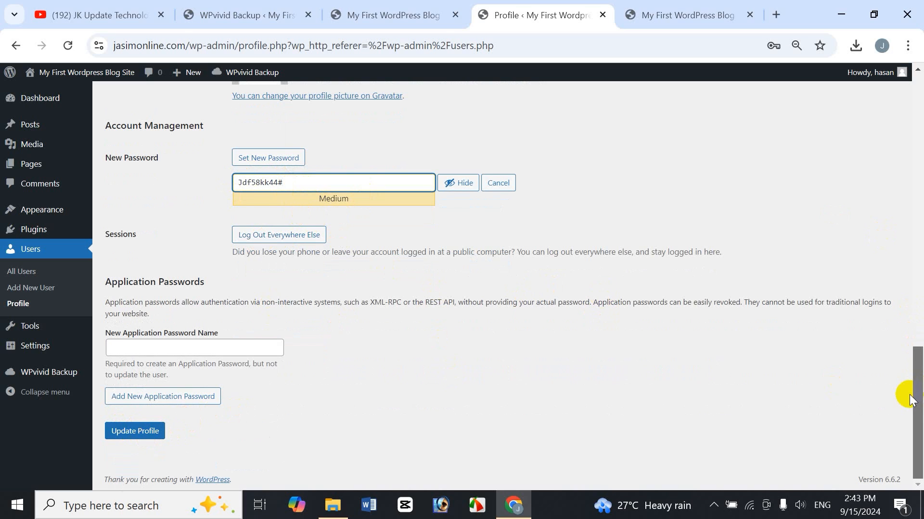
pyautogui.scroll(12, 910, 399)
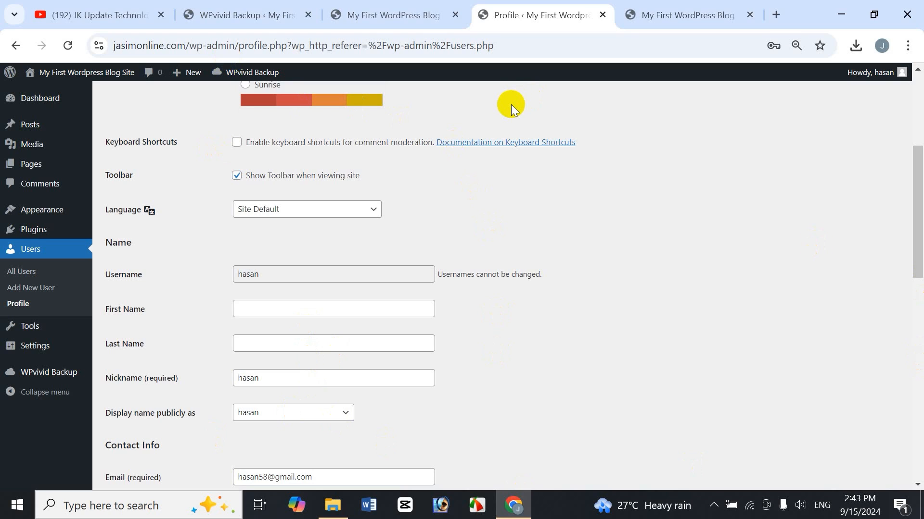
# - Review the jasimonline.com front page, profile and old site's WPvivid Backup page, then return to YouTube Videos
pyautogui.click(692, 16)
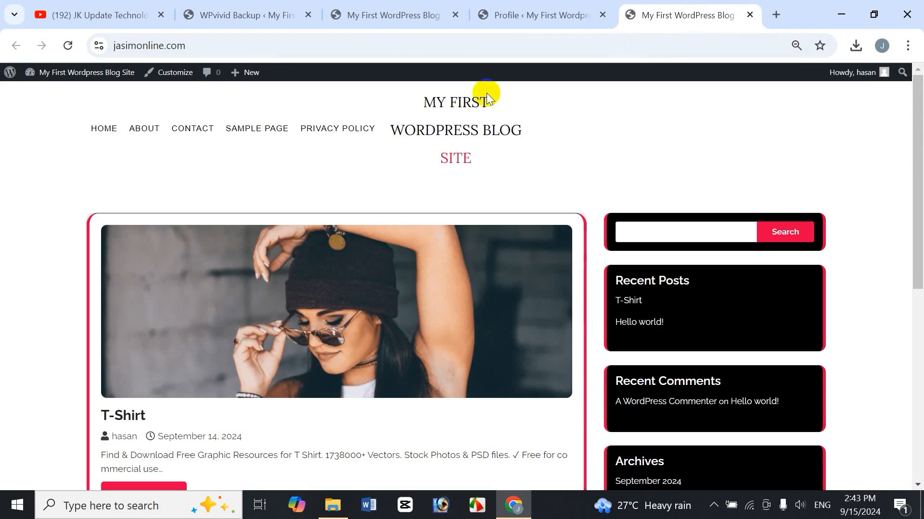
pyautogui.click(530, 14)
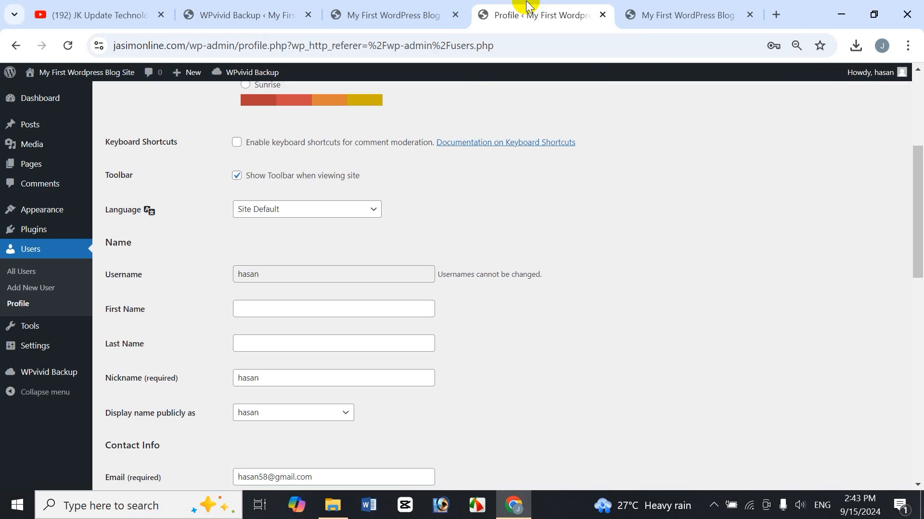
pyautogui.click(250, 16)
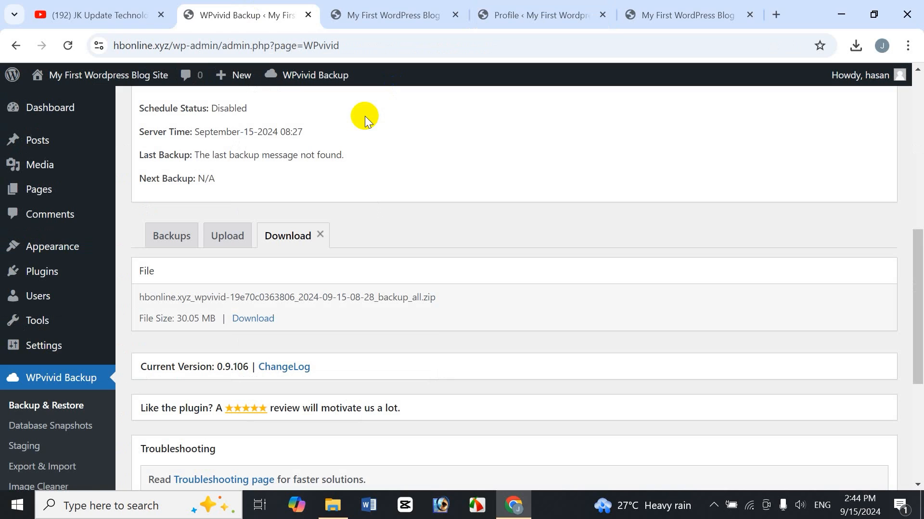
pyautogui.click(536, 21)
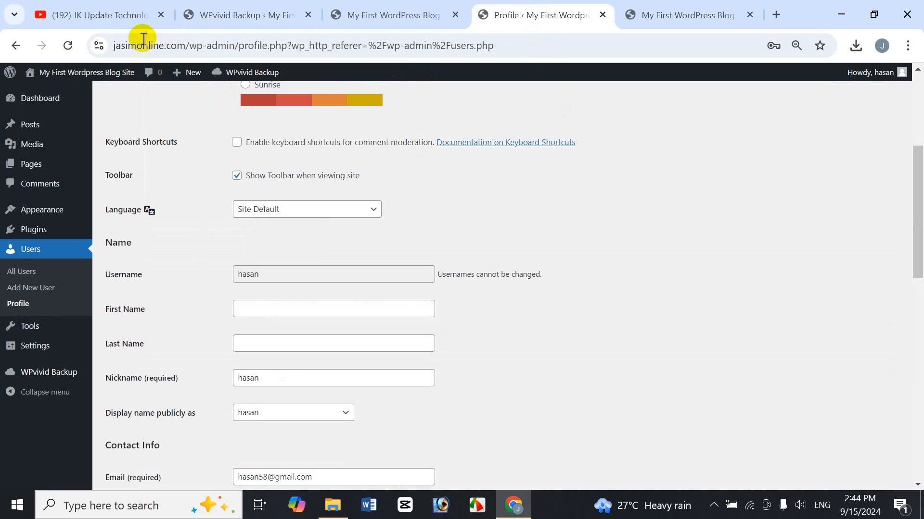
pyautogui.click(114, 16)
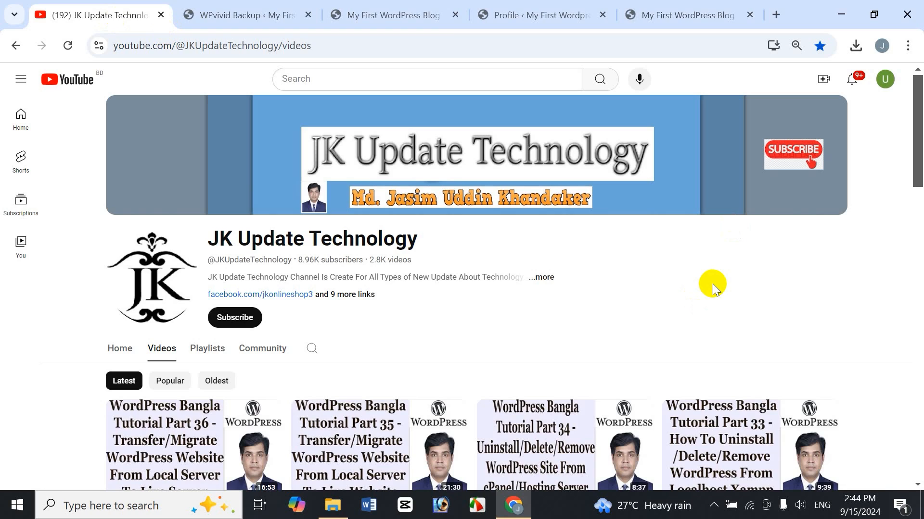